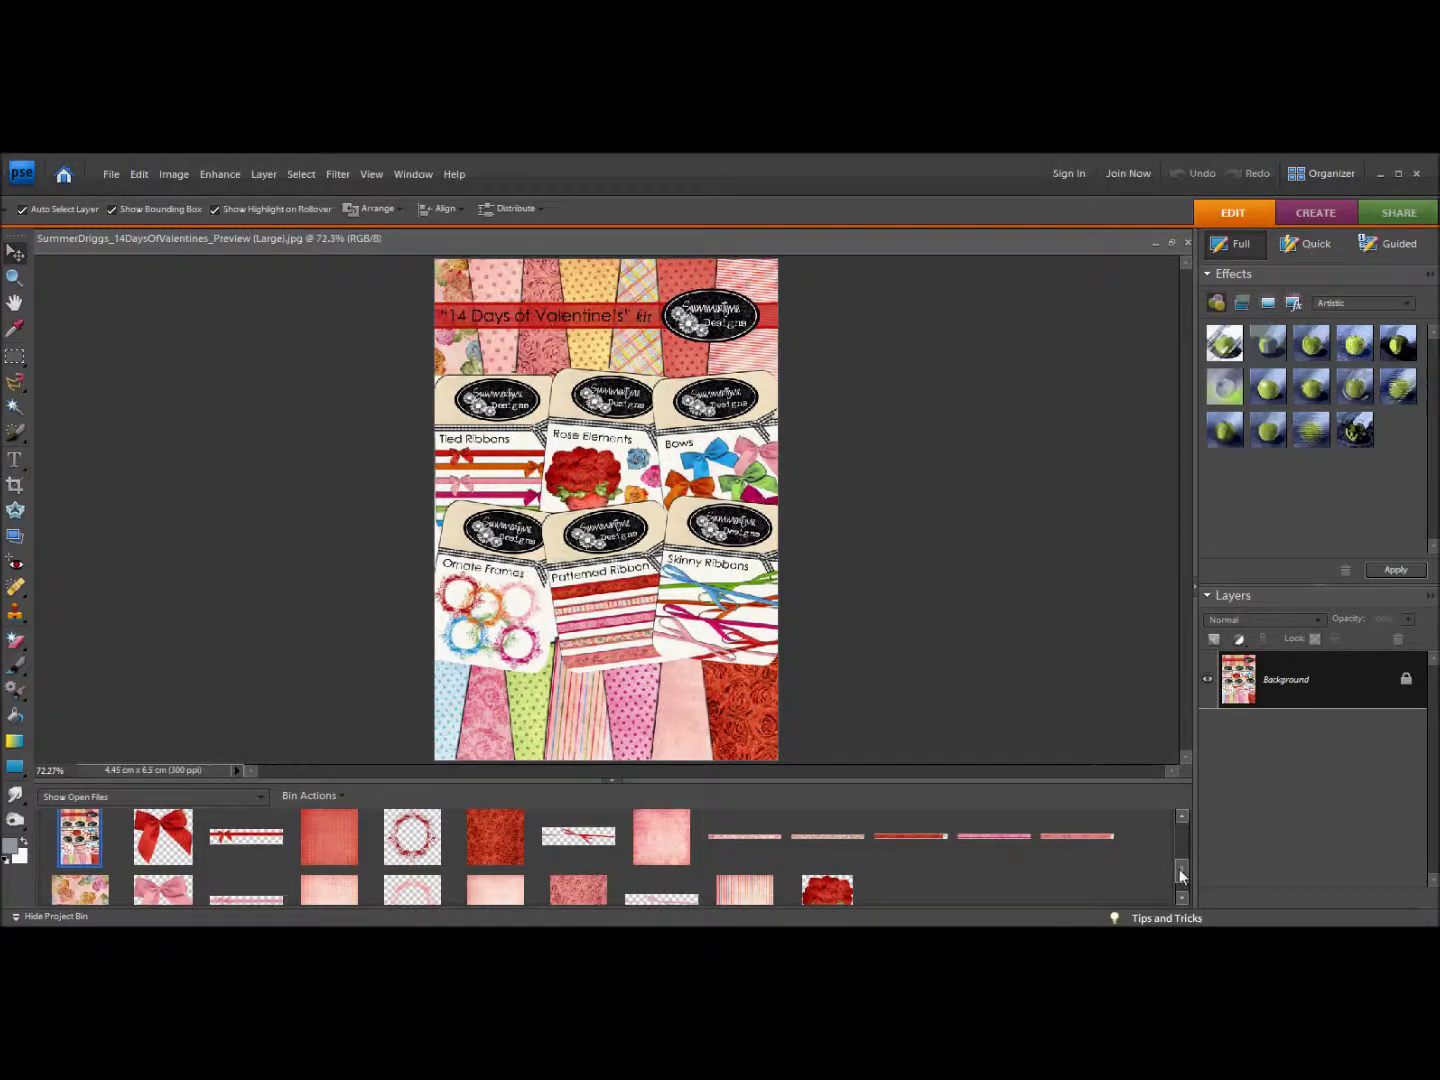
Step: Bring the SoftPinkBow.png image to the front of the editor
scroll(1179, 869, "down", 1)
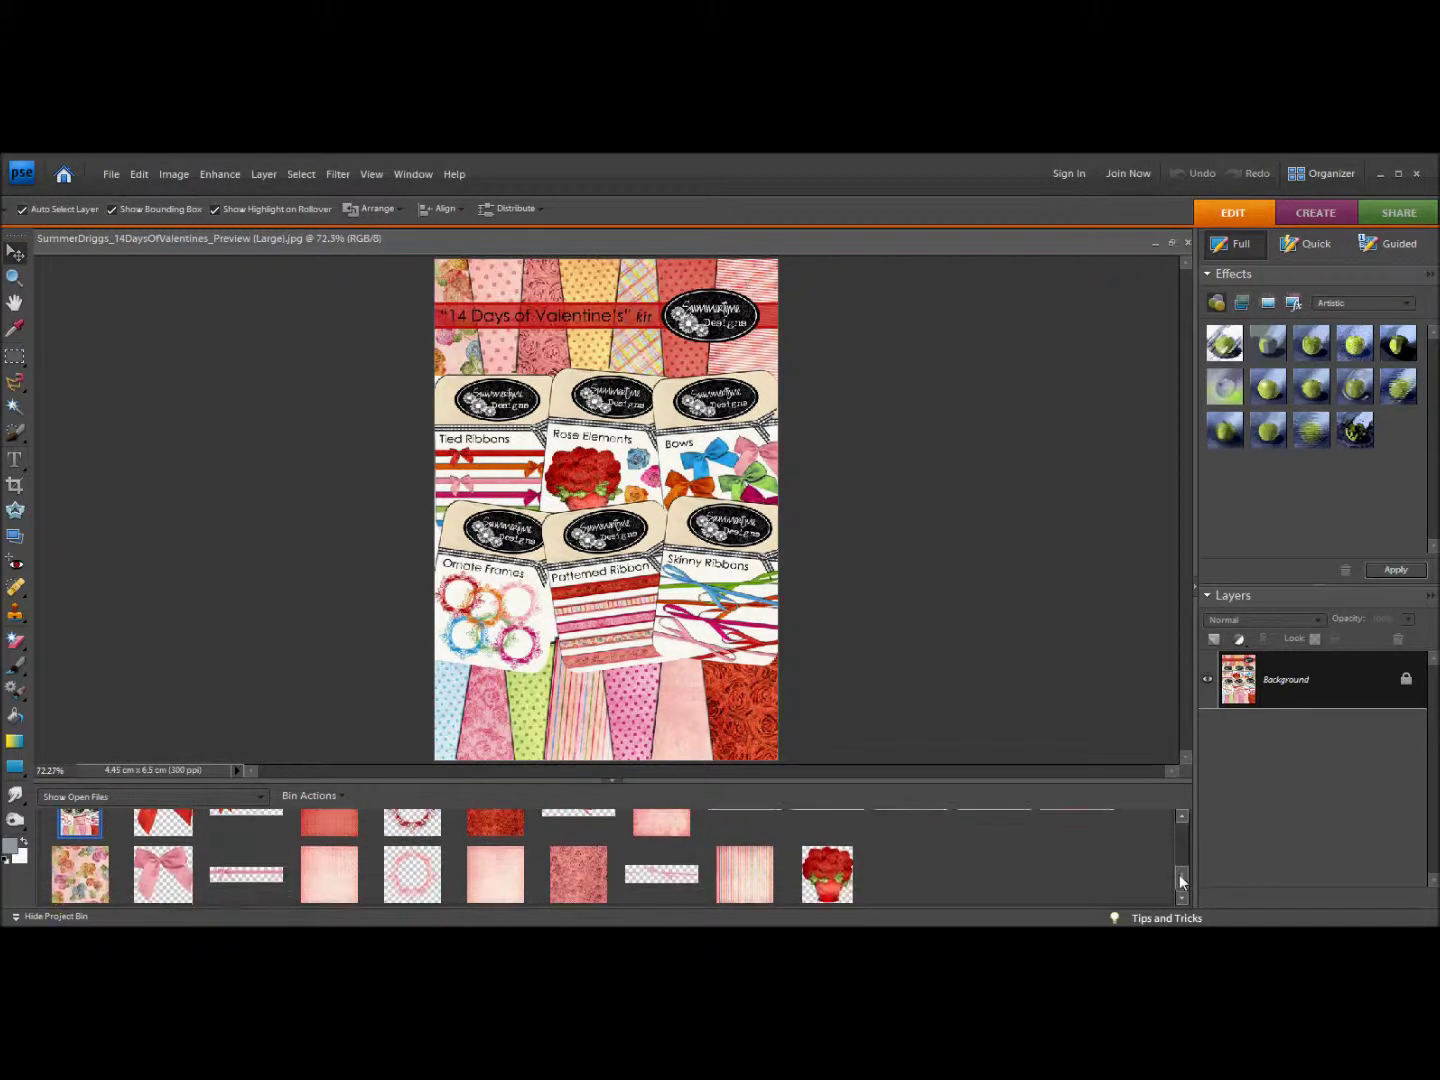
left_click(176, 843)
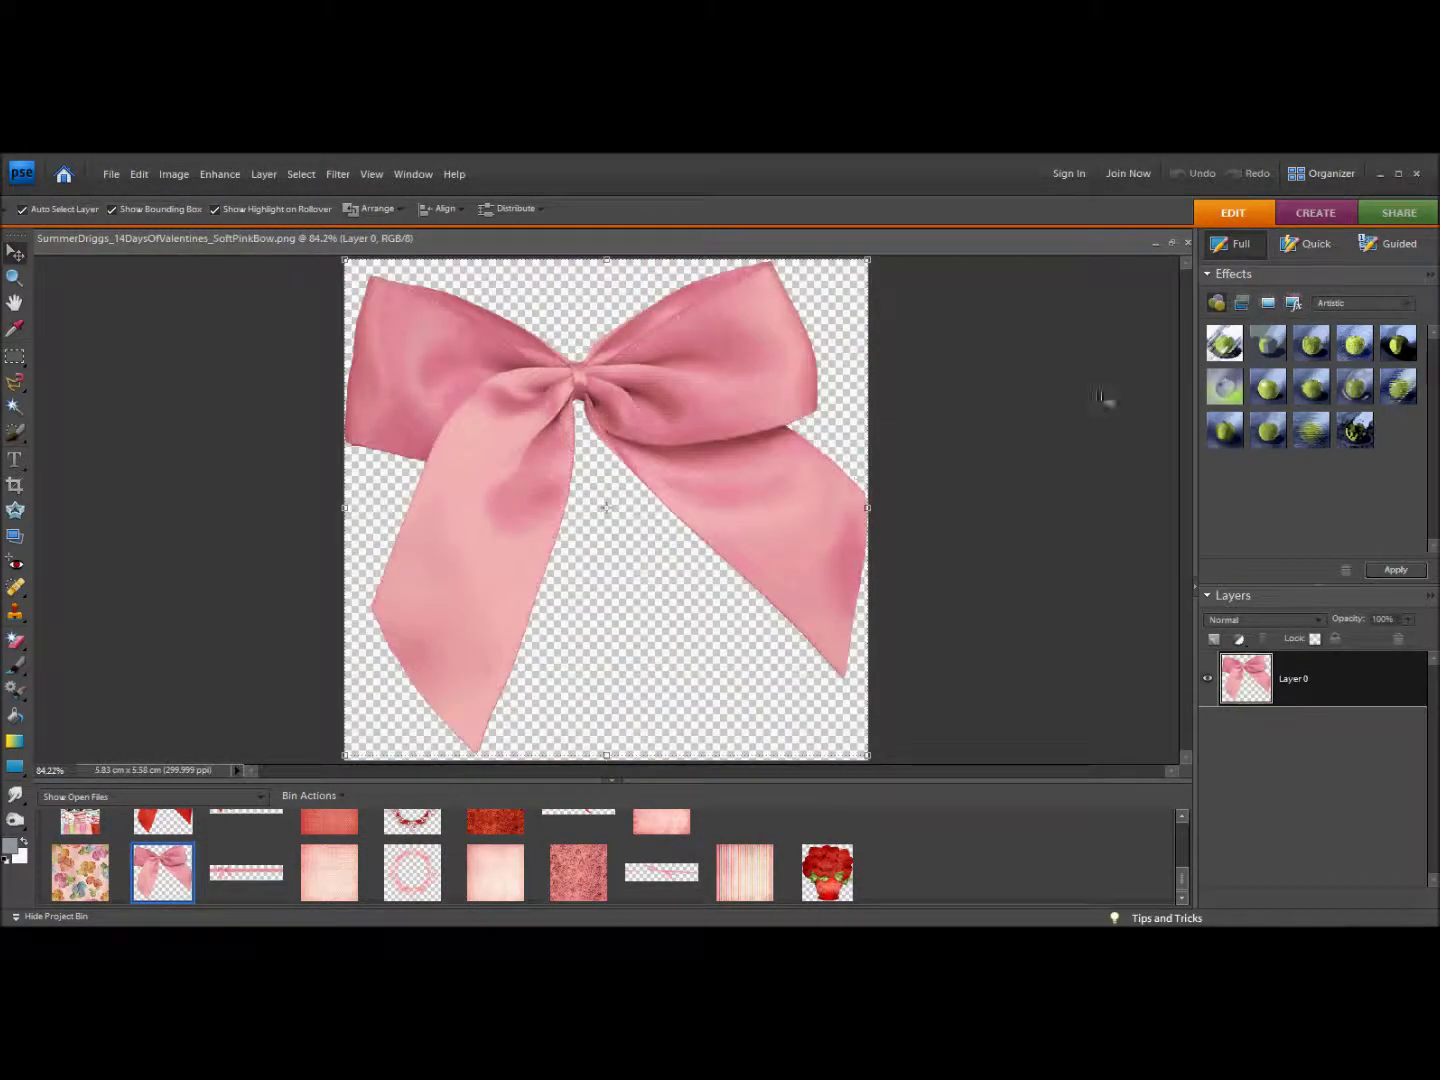
Step: In Quick mode, tune the bow's Saturation, Tint and Hue sliders to a brighter magenta pink
left_click(1306, 250)
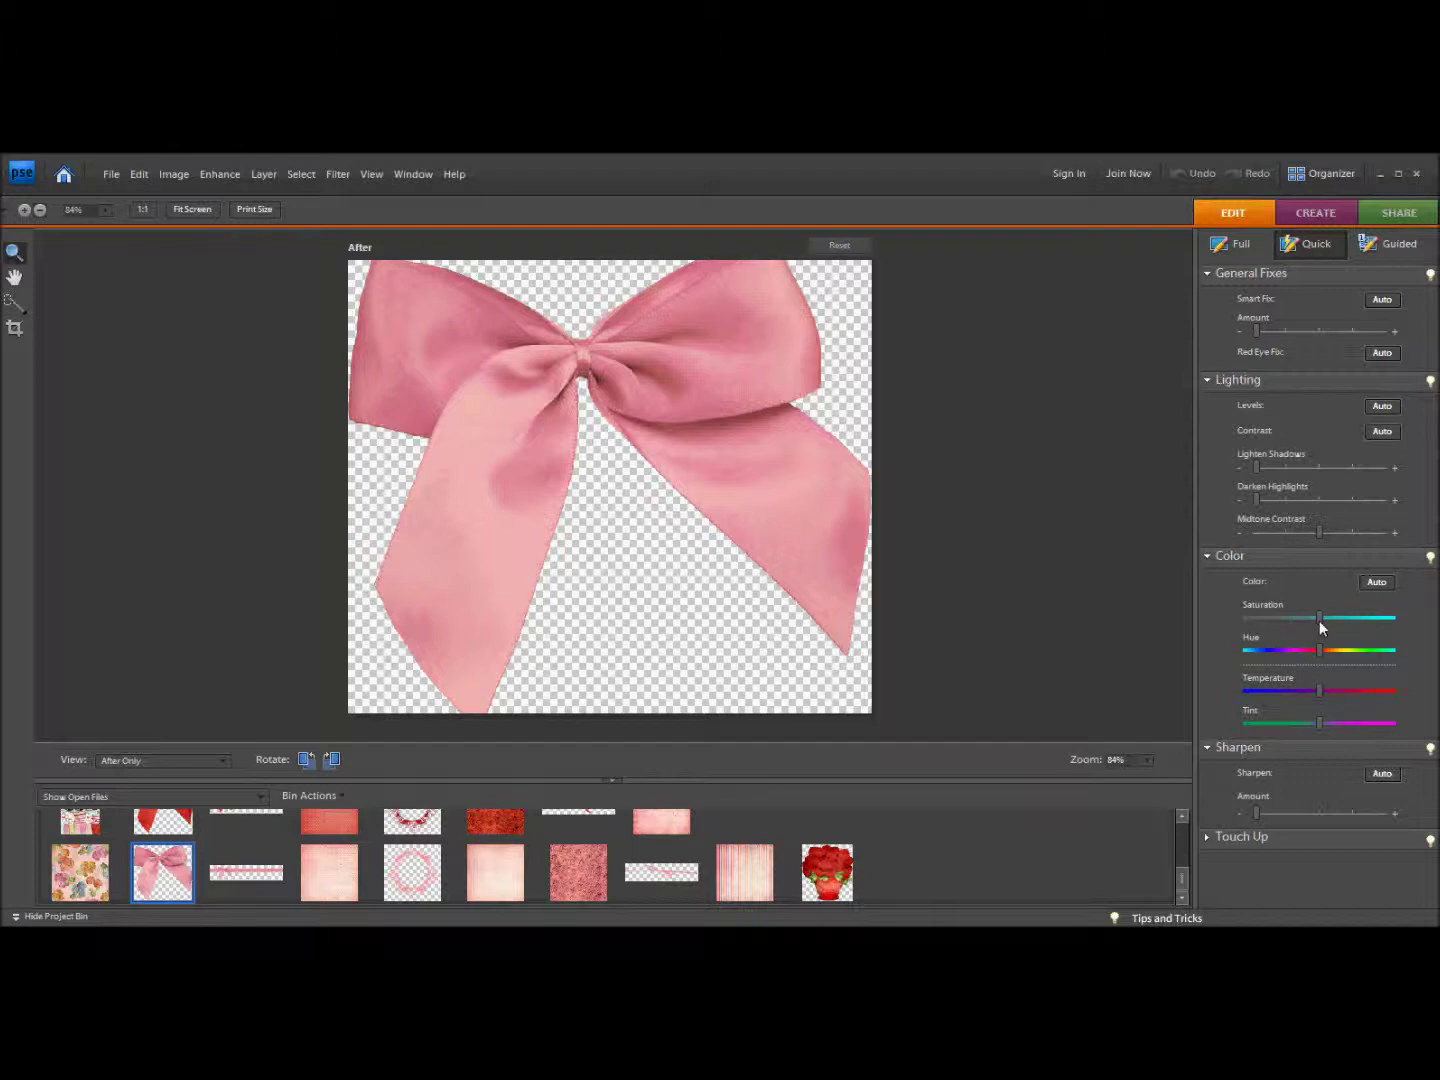
left_click_drag(1285, 616, 1353, 622)
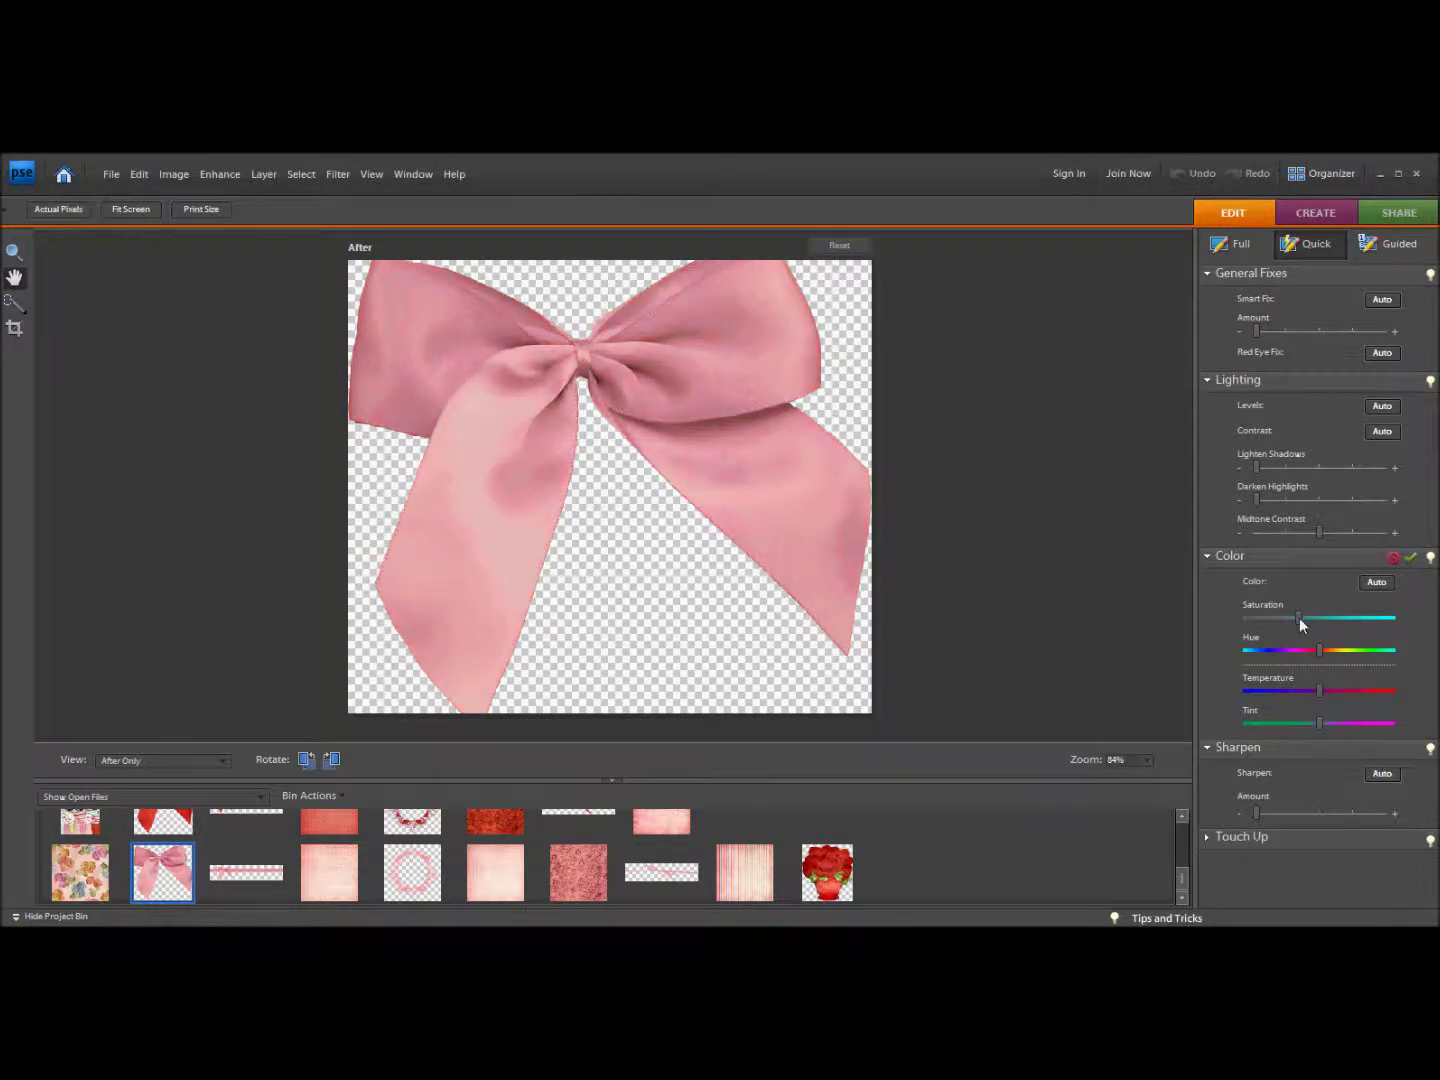
left_click_drag(1300, 616, 1337, 692)
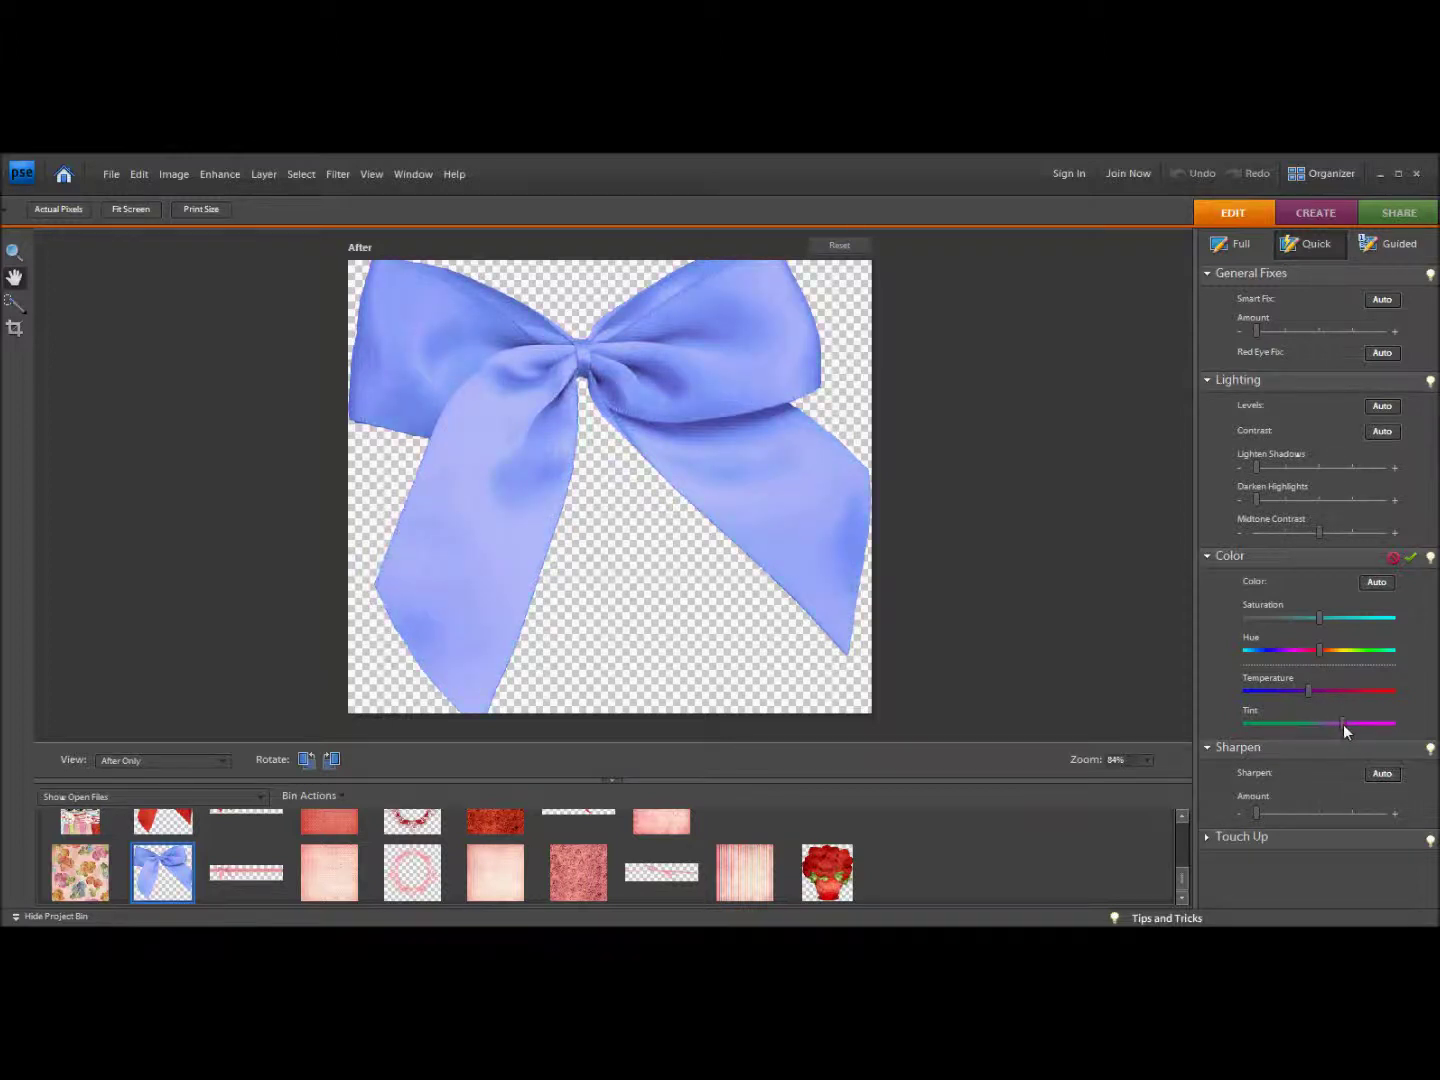
left_click_drag(1292, 723, 1287, 723)
mouse_move(1319, 655)
left_mouse_down()
mouse_move(1369, 658)
mouse_move(1345, 618)
mouse_move(1336, 630)
mouse_move(1280, 620)
mouse_move(1315, 620)
left_mouse_up()
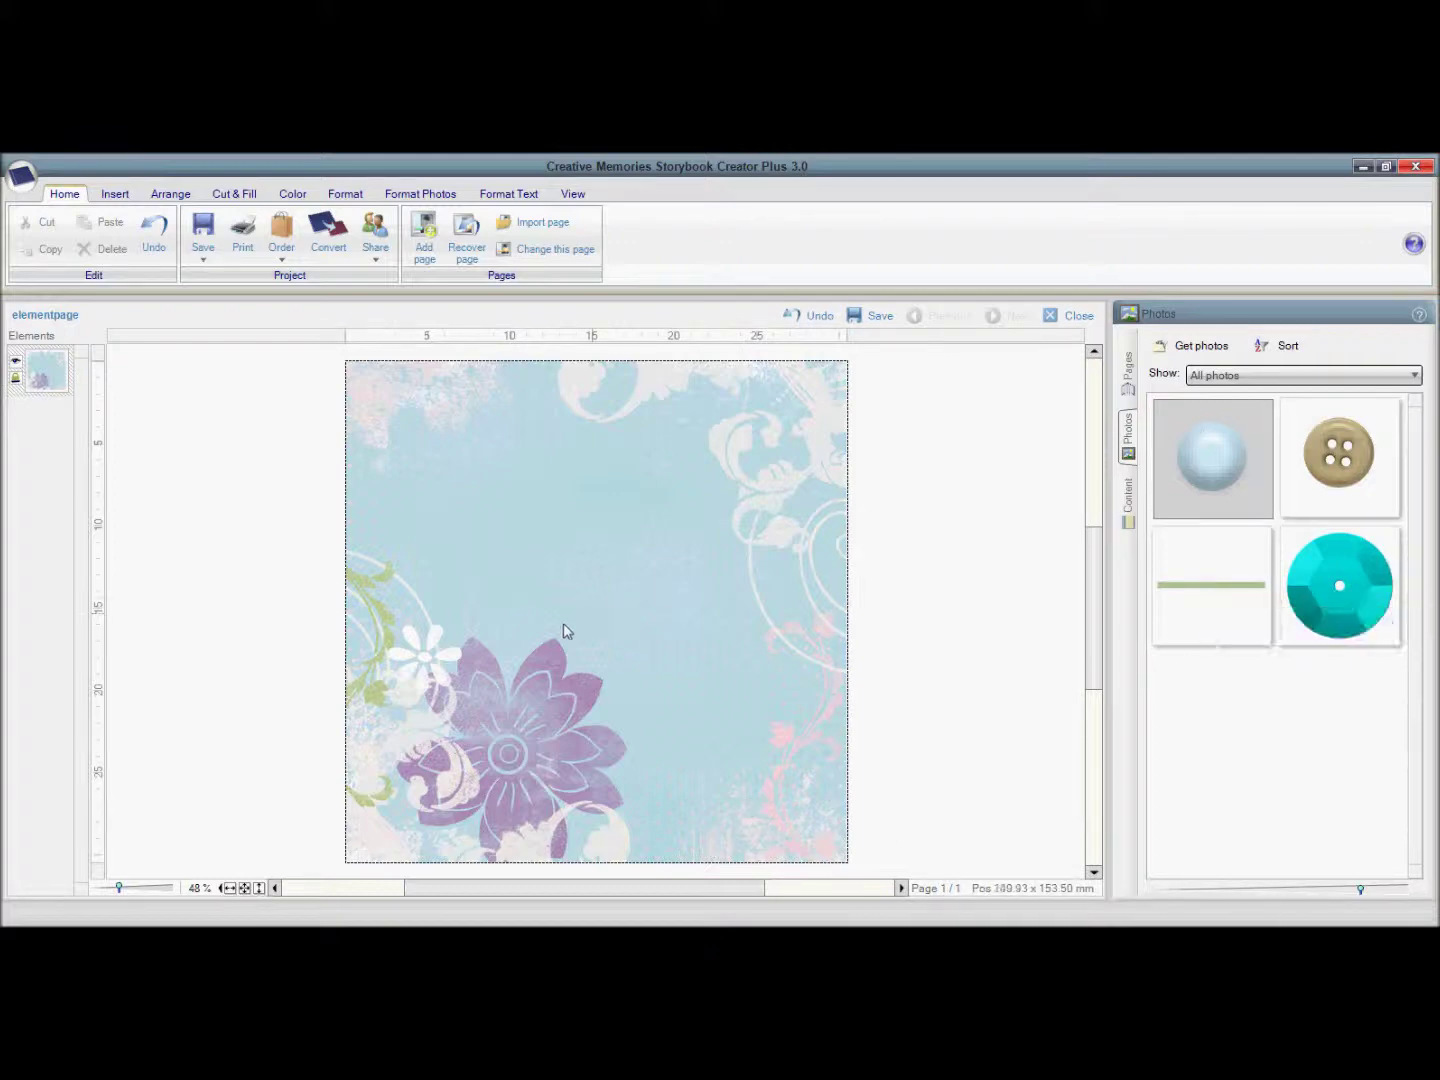
Step: Add the blue brad, green stitched ribbon and teal sequin photos to the page
double_click(1230, 457)
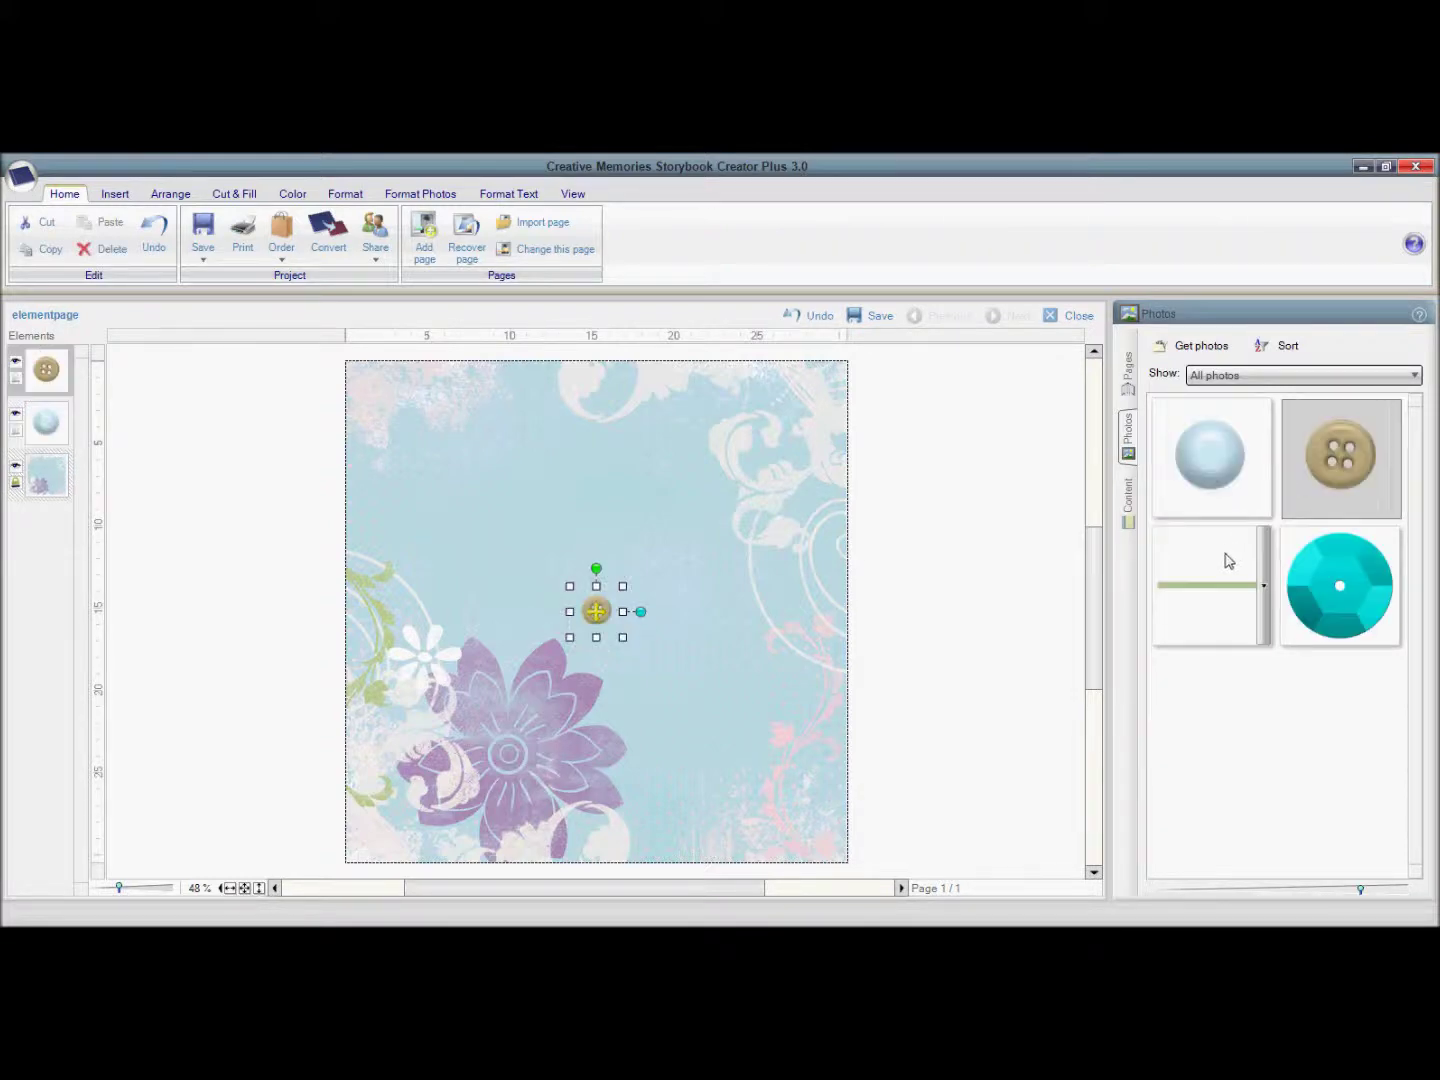
double_click(1229, 558)
double_click(1335, 562)
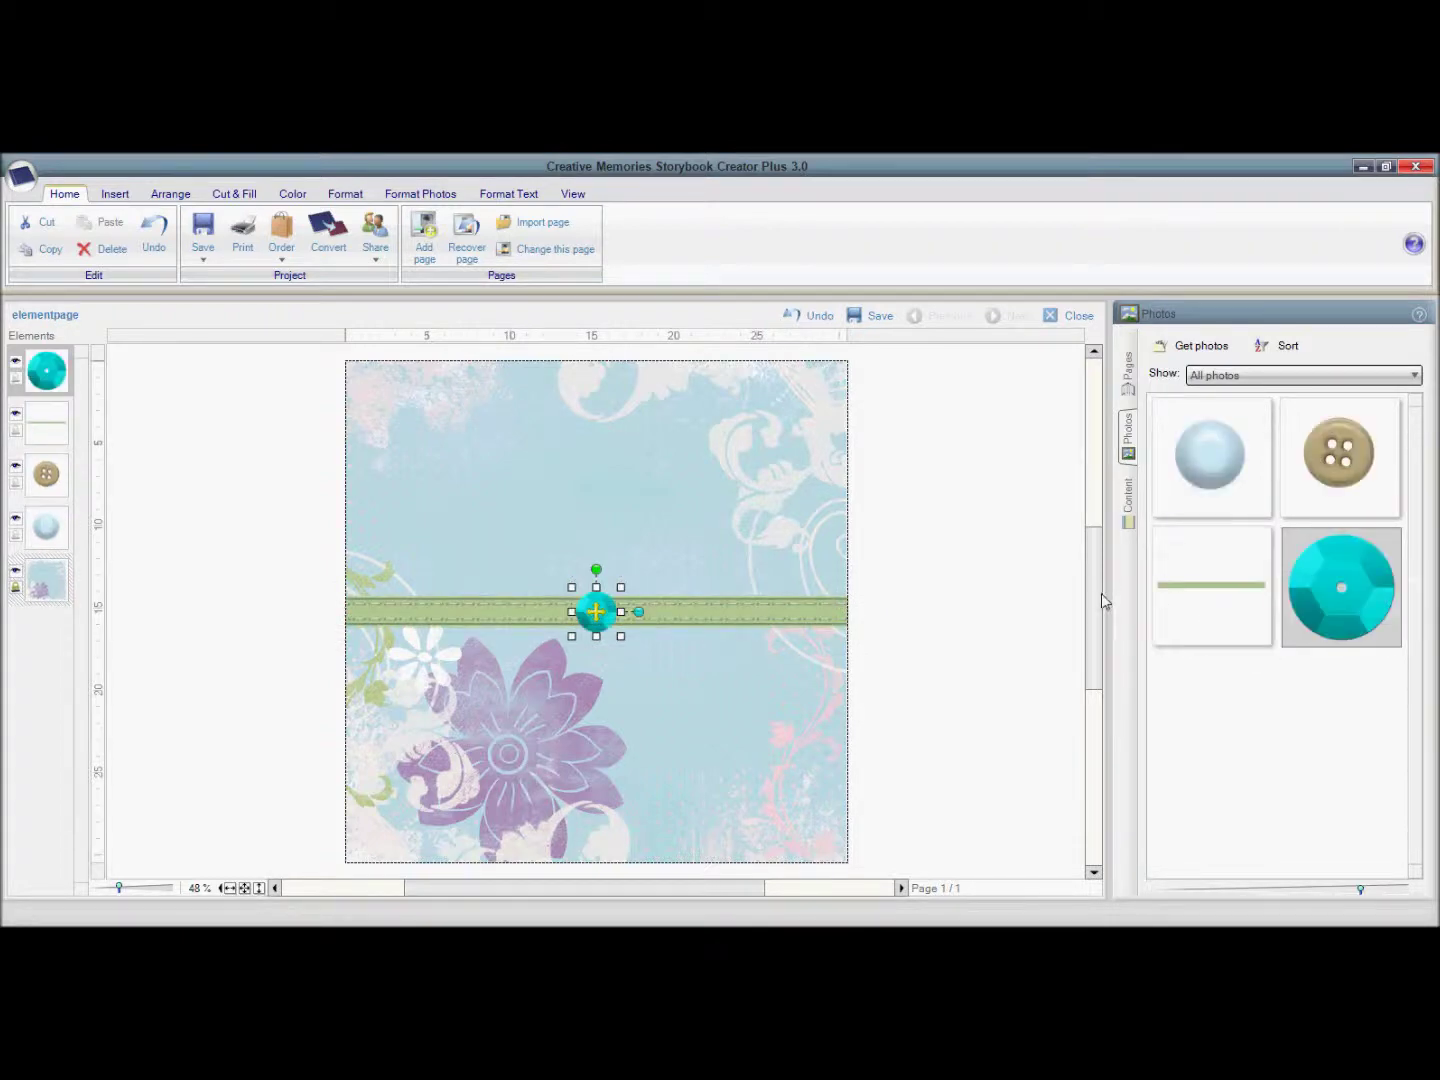
Step: Place the GreenWhiteFlower from the Embellishments library onto the page
left_click(1131, 497)
left_click(1284, 362)
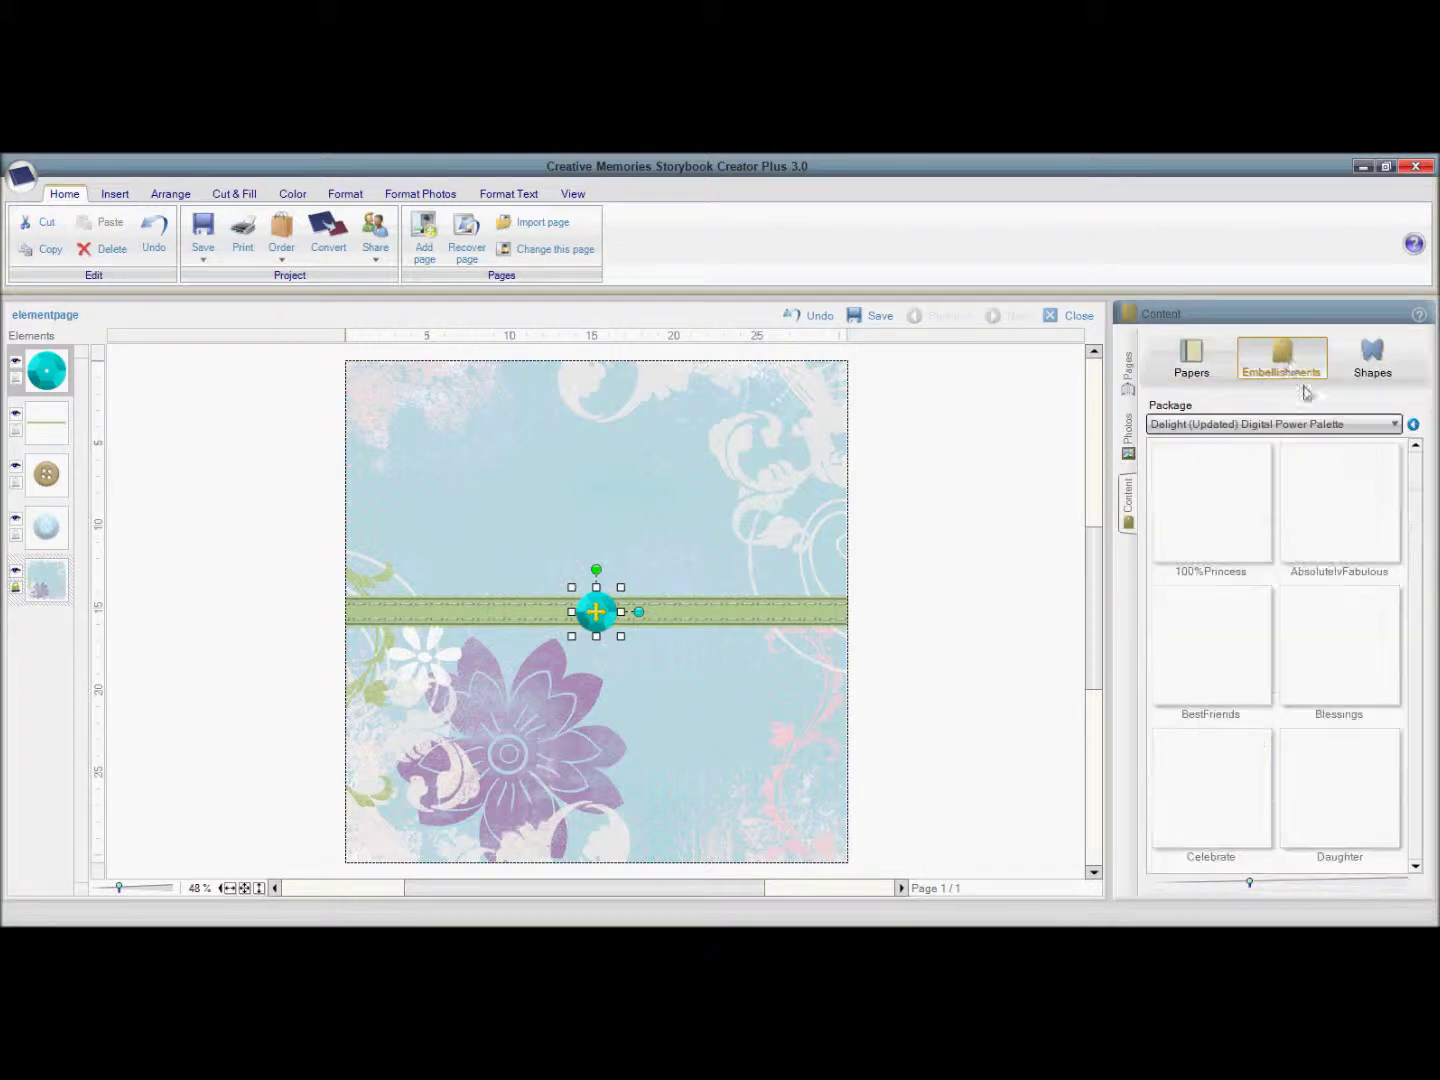
left_click_drag(1405, 482, 1417, 786)
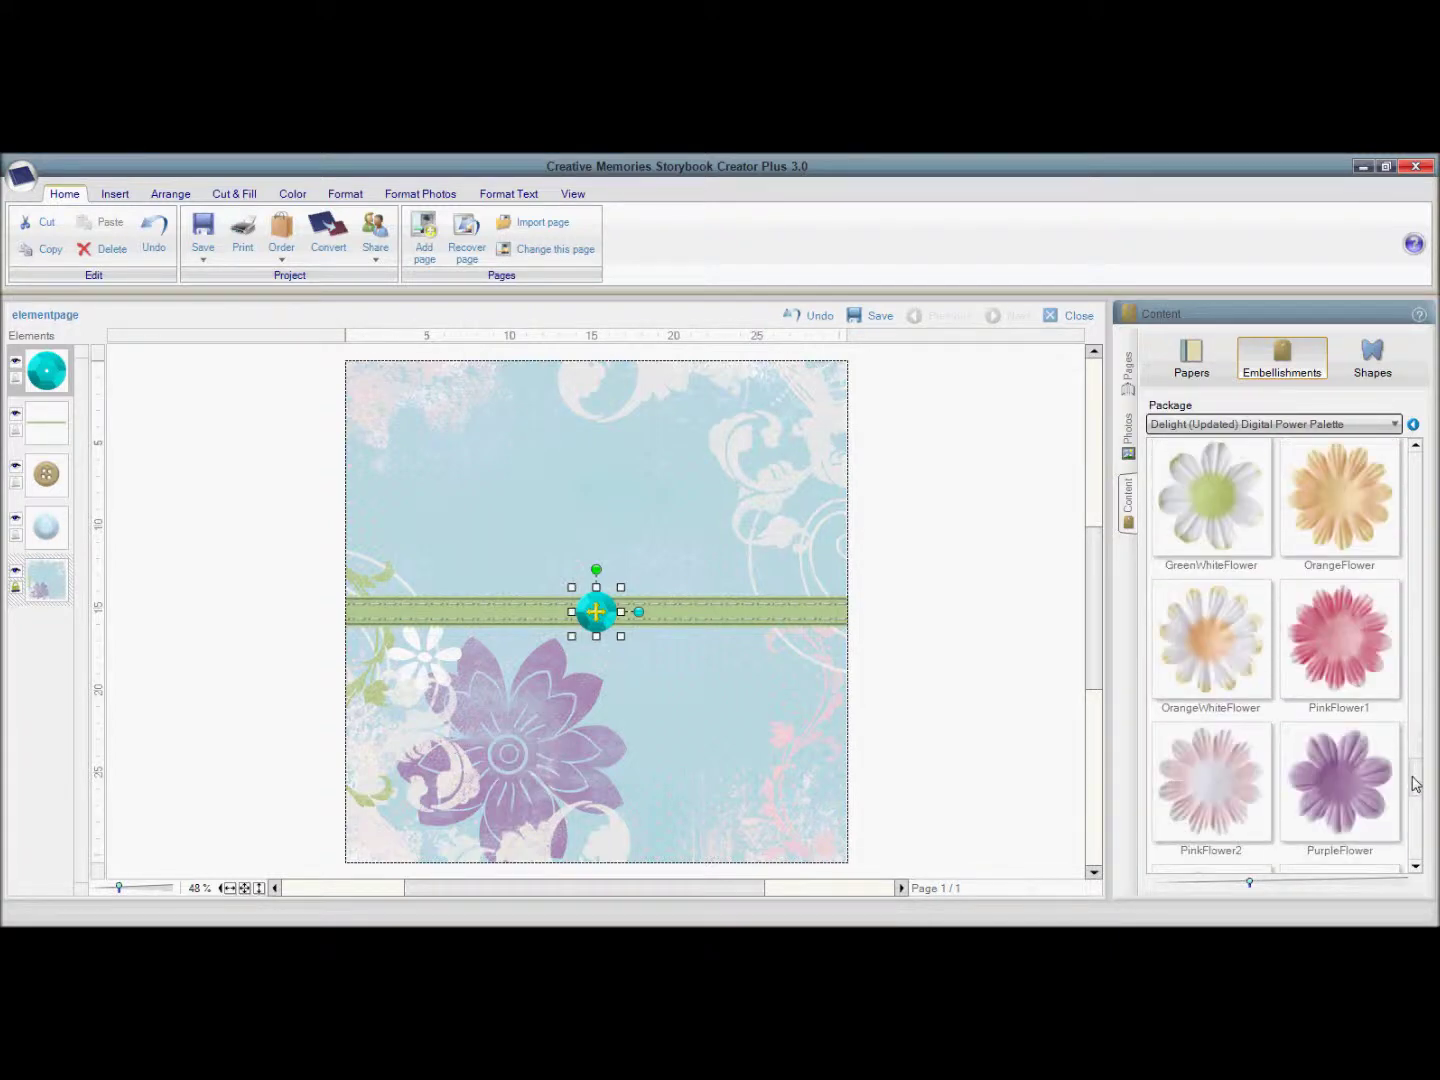
left_click_drag(1217, 491, 571, 360)
Step: Move the green-white flower top-right, the teal sequin beside it, and the ribbon higher
left_click_drag(598, 599, 711, 488)
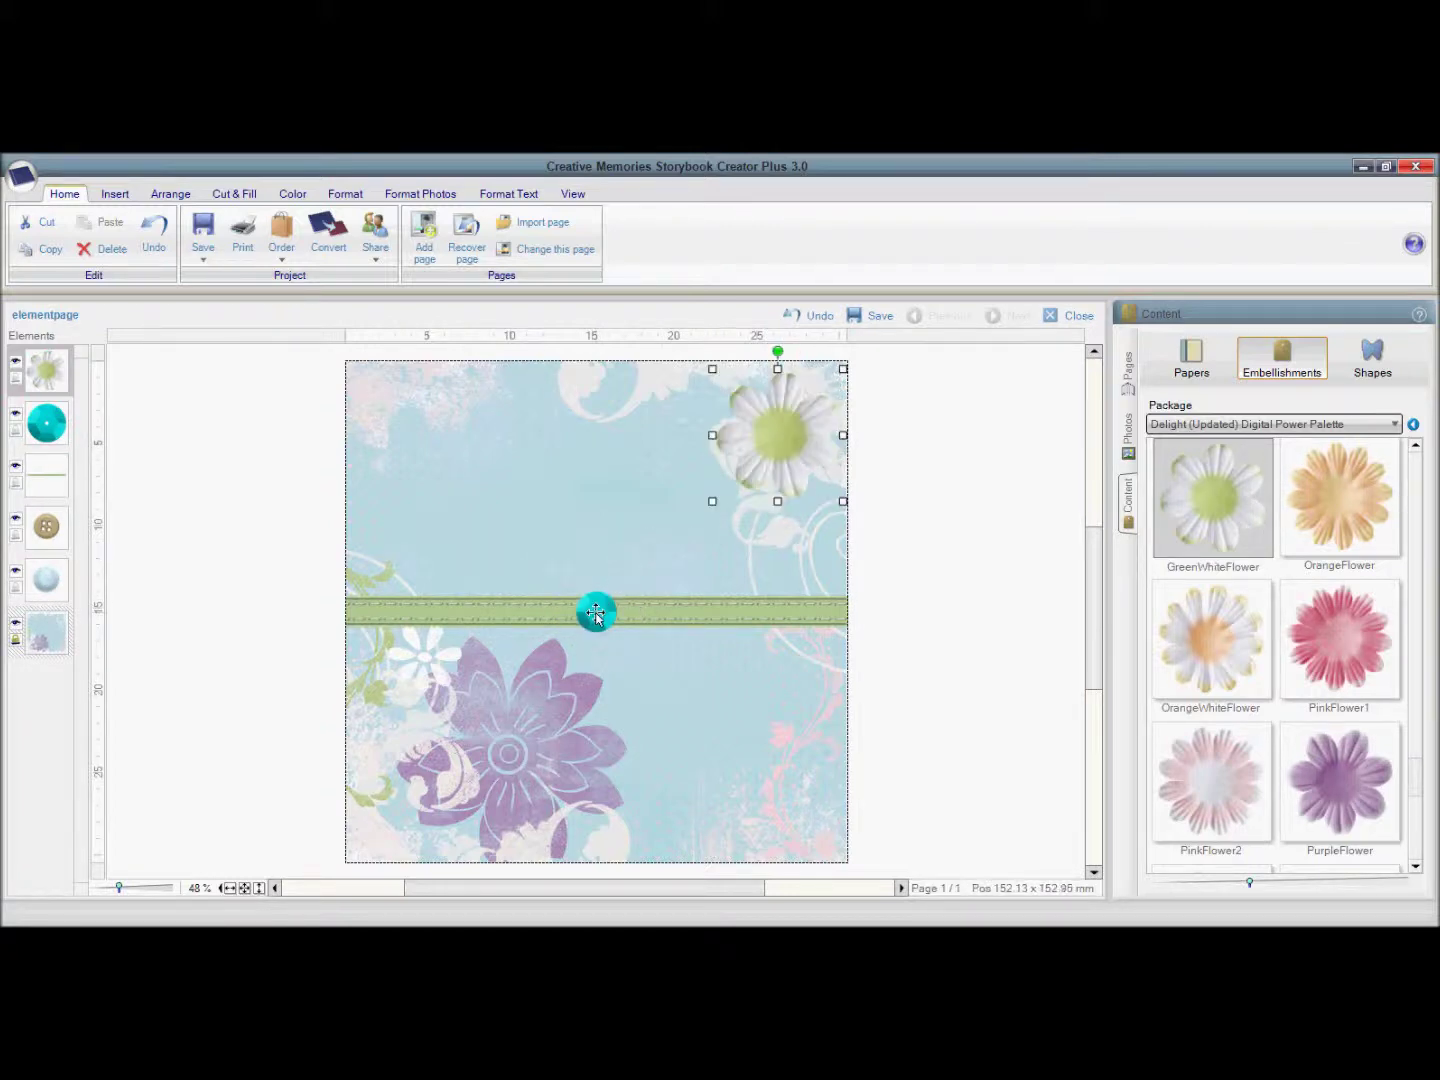
left_click_drag(595, 613, 670, 440)
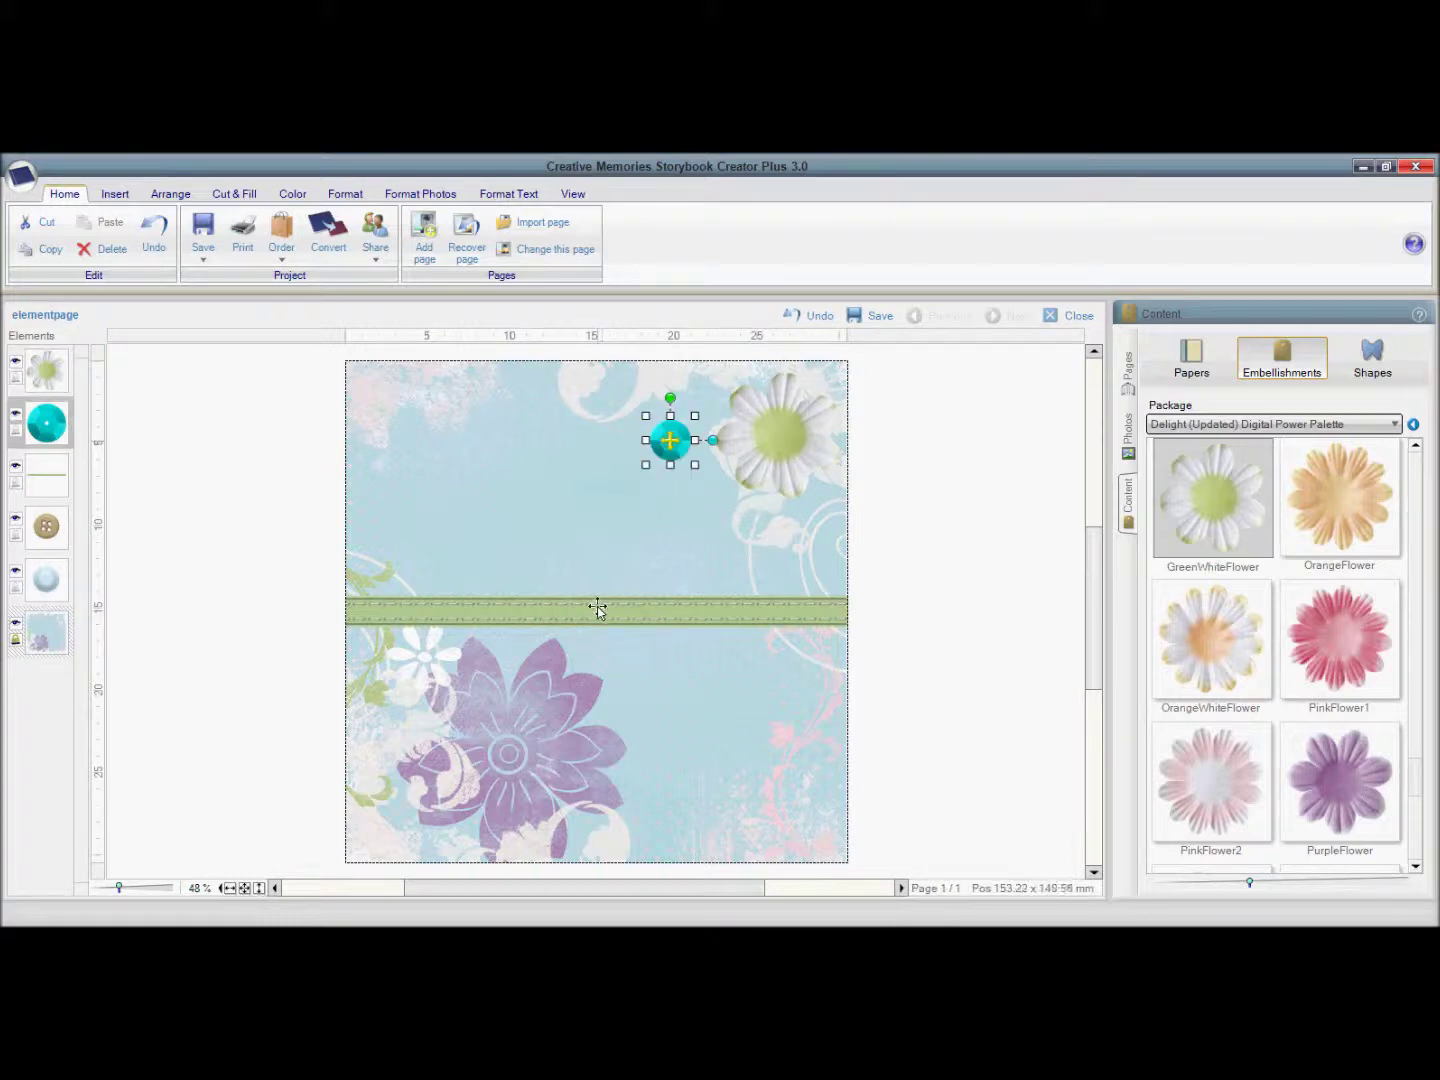
left_click_drag(598, 609, 511, 446)
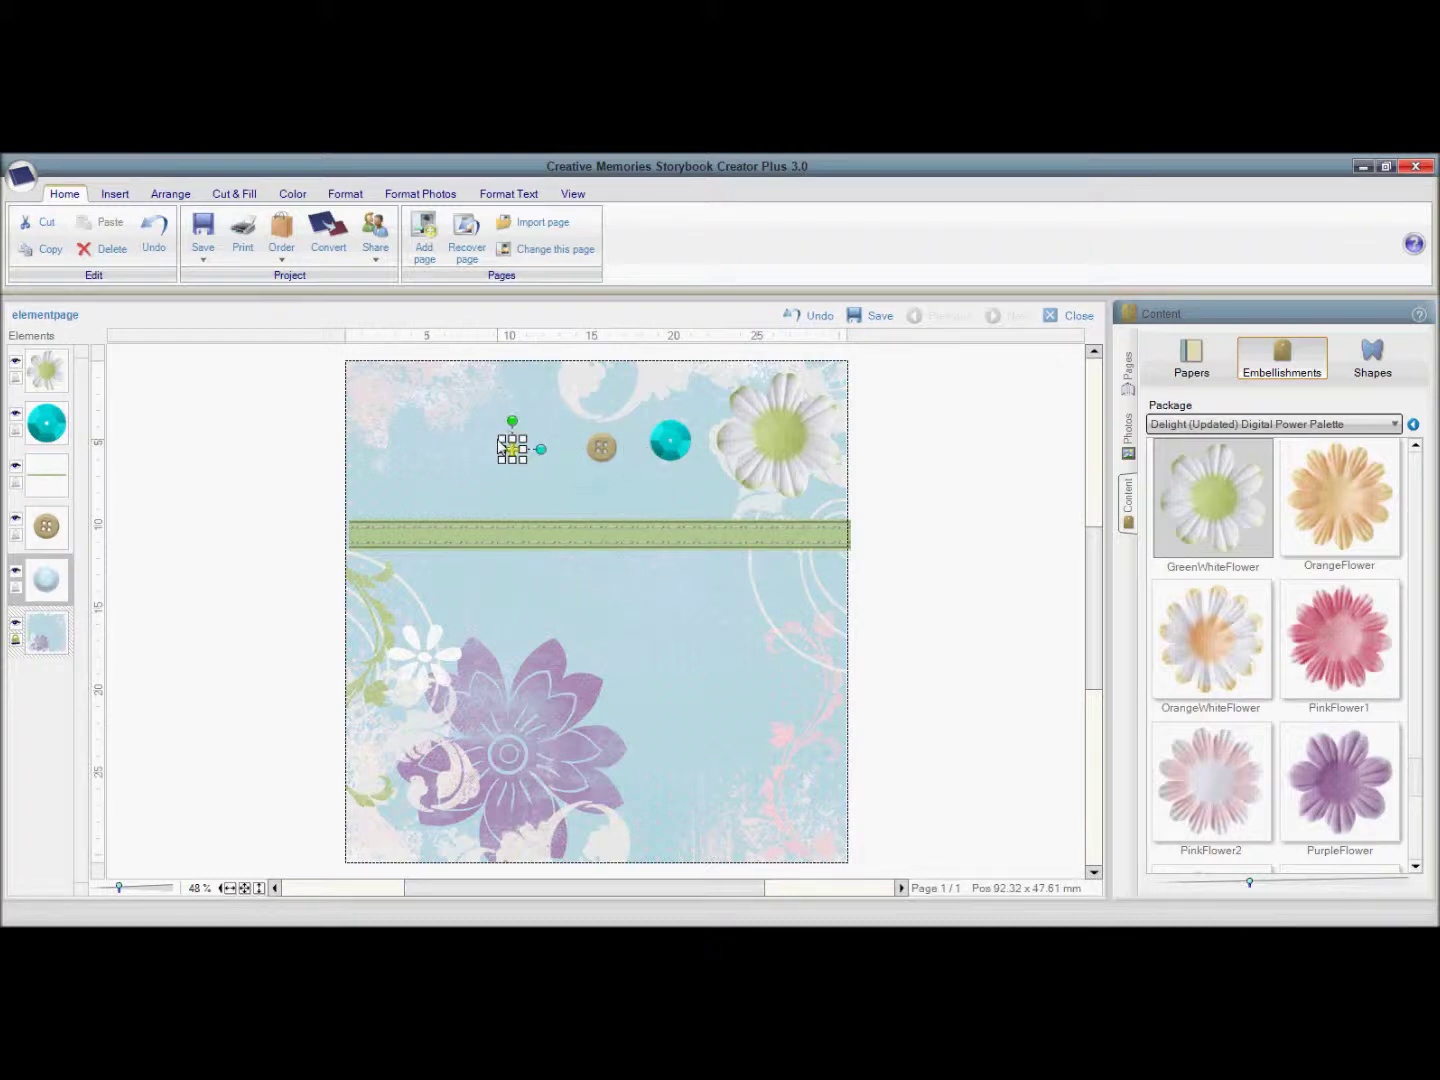
Step: Enlarge the blue brad and reselect it
left_click_drag(500, 441, 541, 496)
left_click(541, 480)
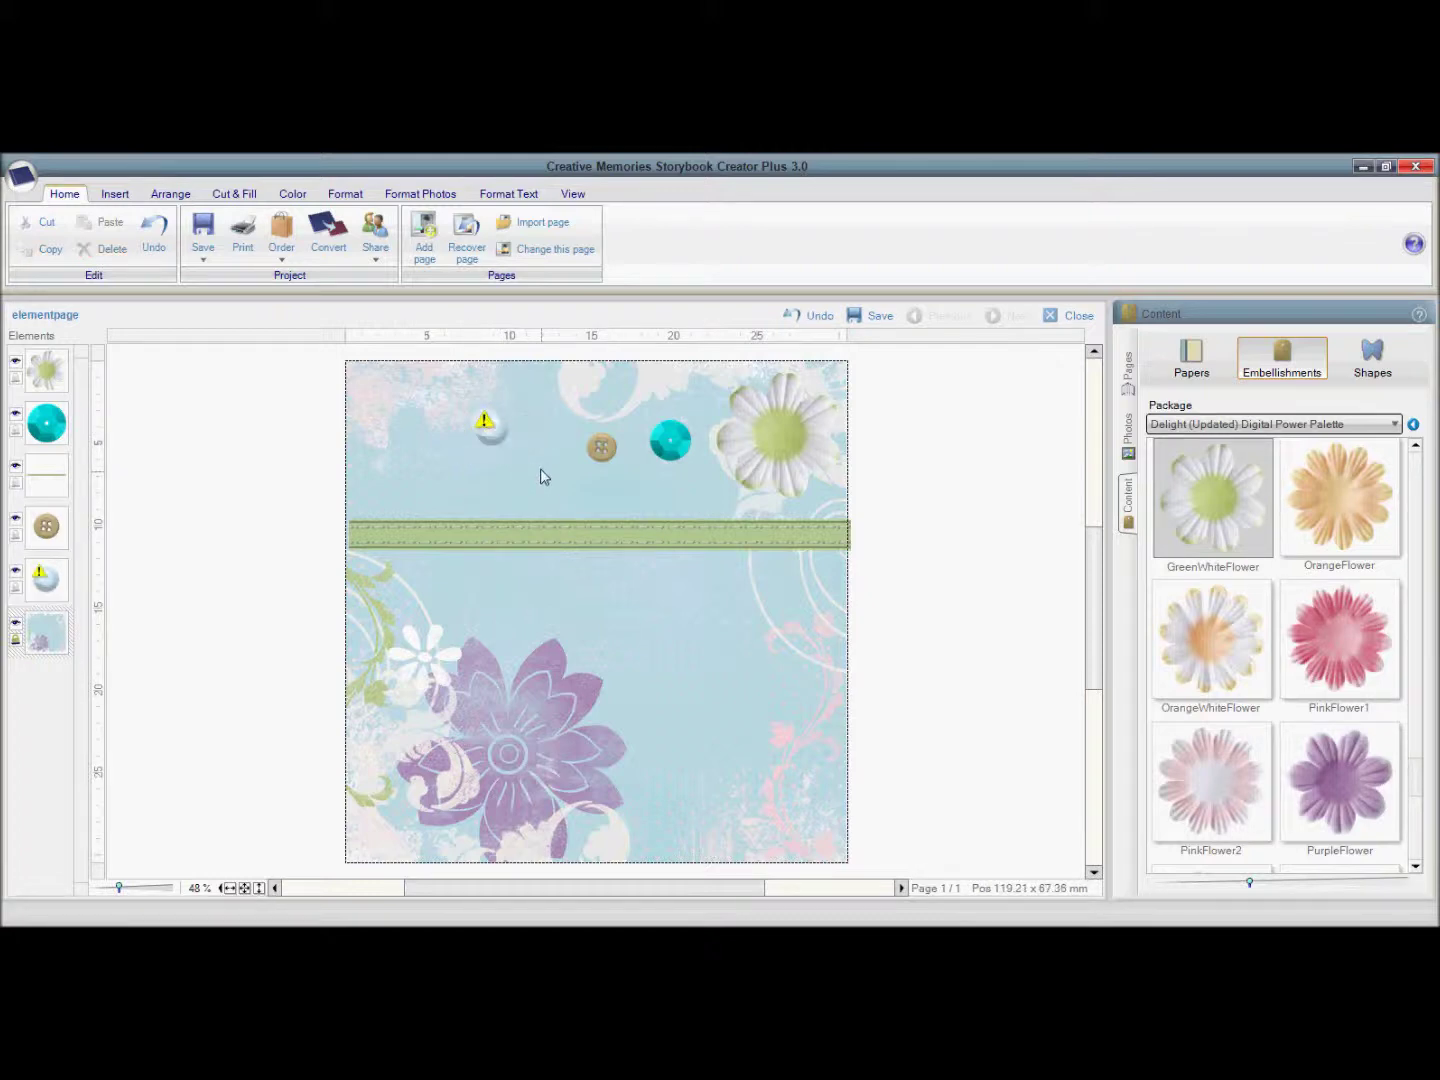
left_click(499, 433)
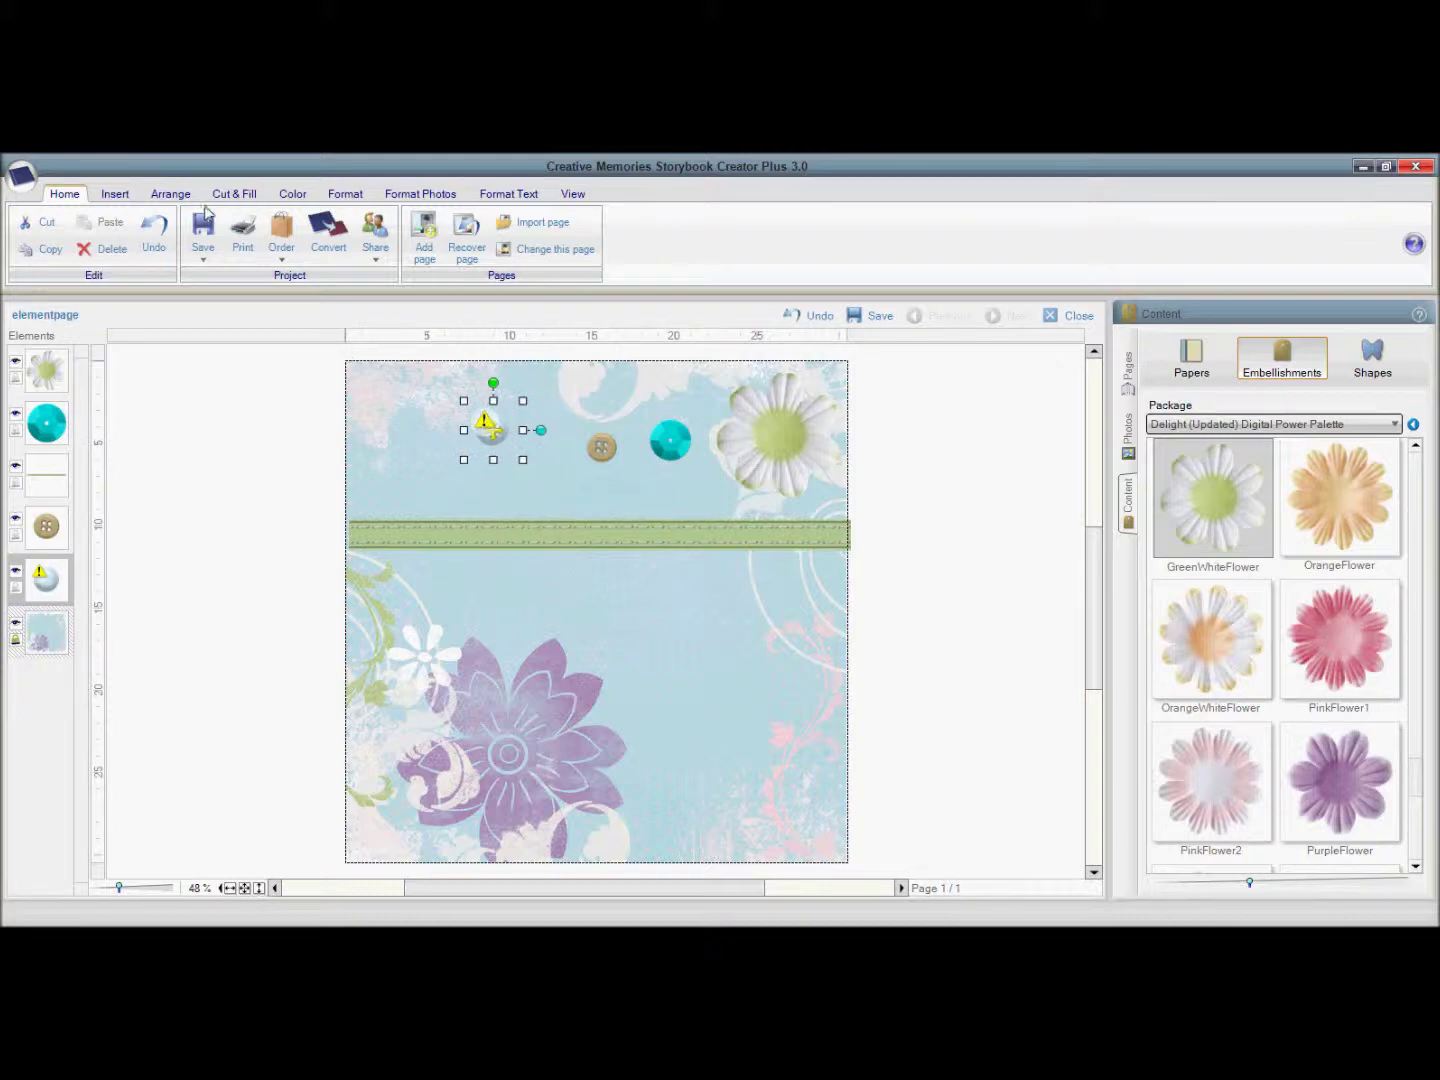
left_click(293, 200)
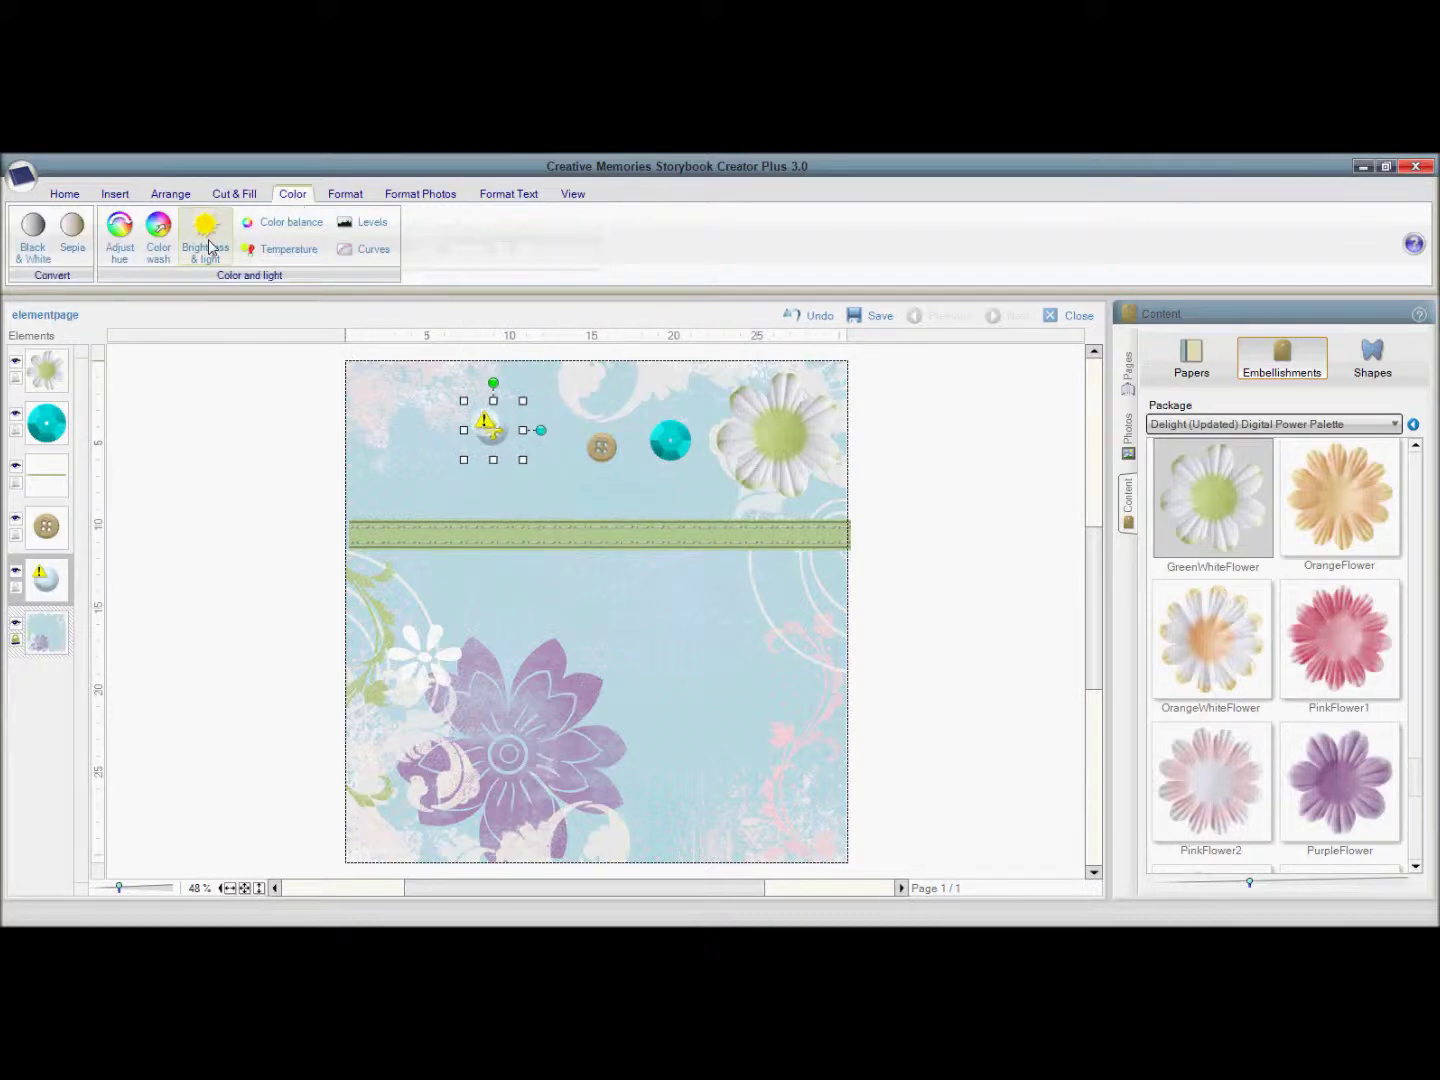
Step: Try different hue, saturation and intensity values for the brad in Adjust hue
left_click(120, 234)
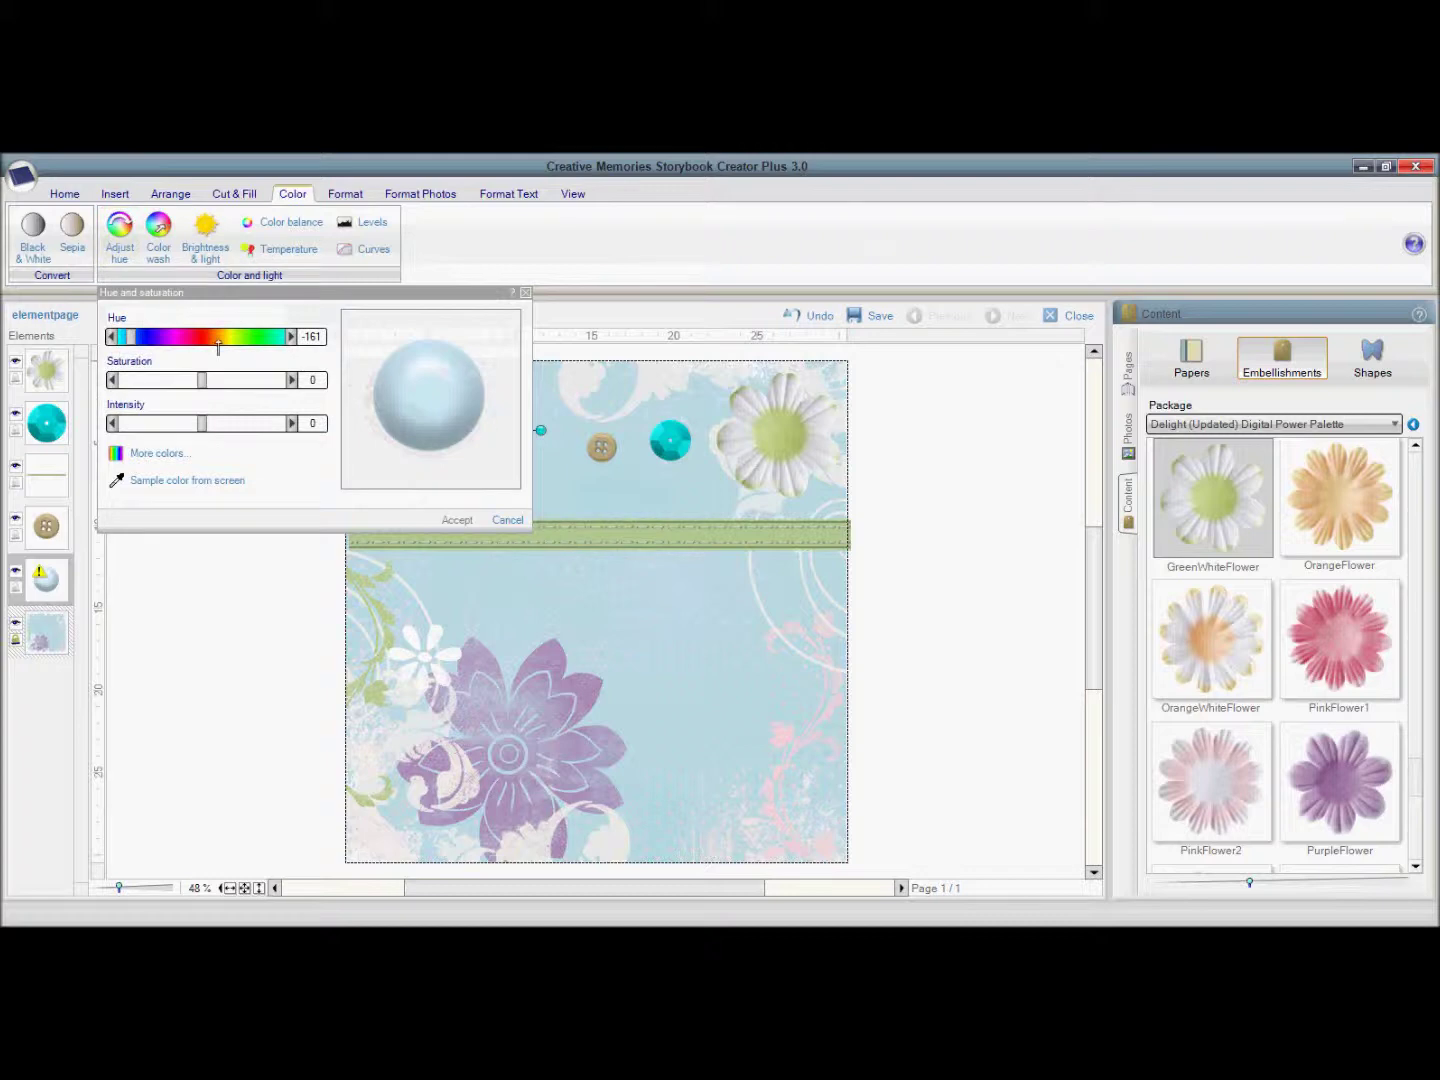
left_click_drag(152, 343, 246, 386)
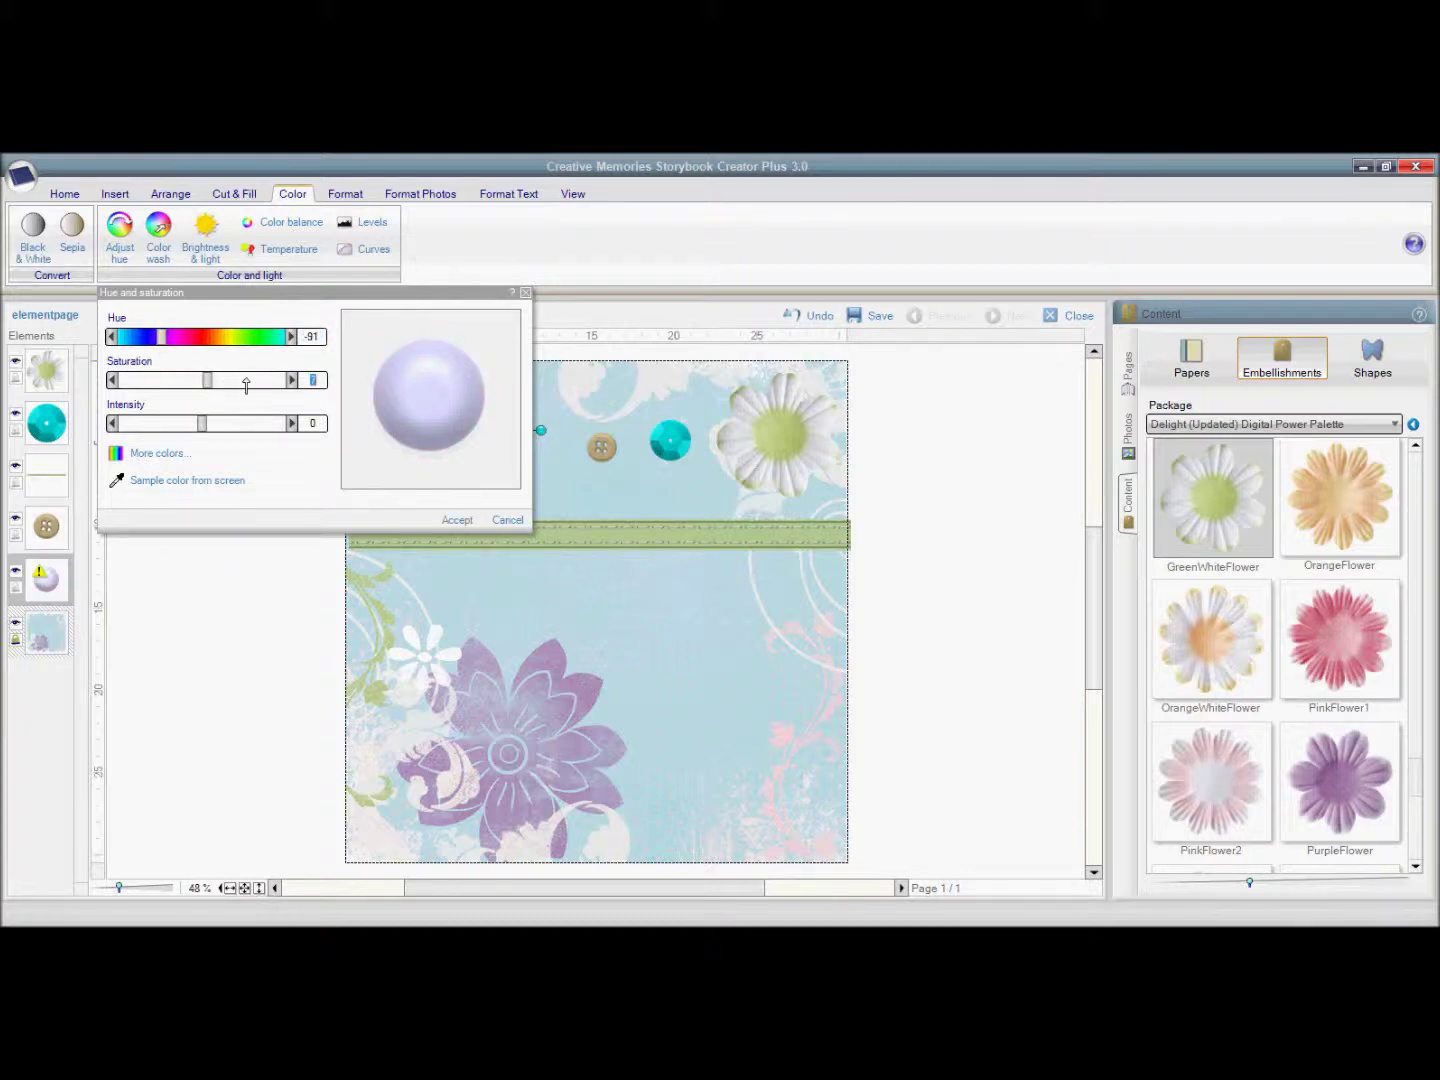
left_click(260, 386)
left_click_drag(256, 386, 205, 386)
mouse_move(203, 427)
left_mouse_down()
mouse_move(257, 427)
mouse_move(167, 440)
mouse_move(203, 442)
left_mouse_up()
left_click(158, 454)
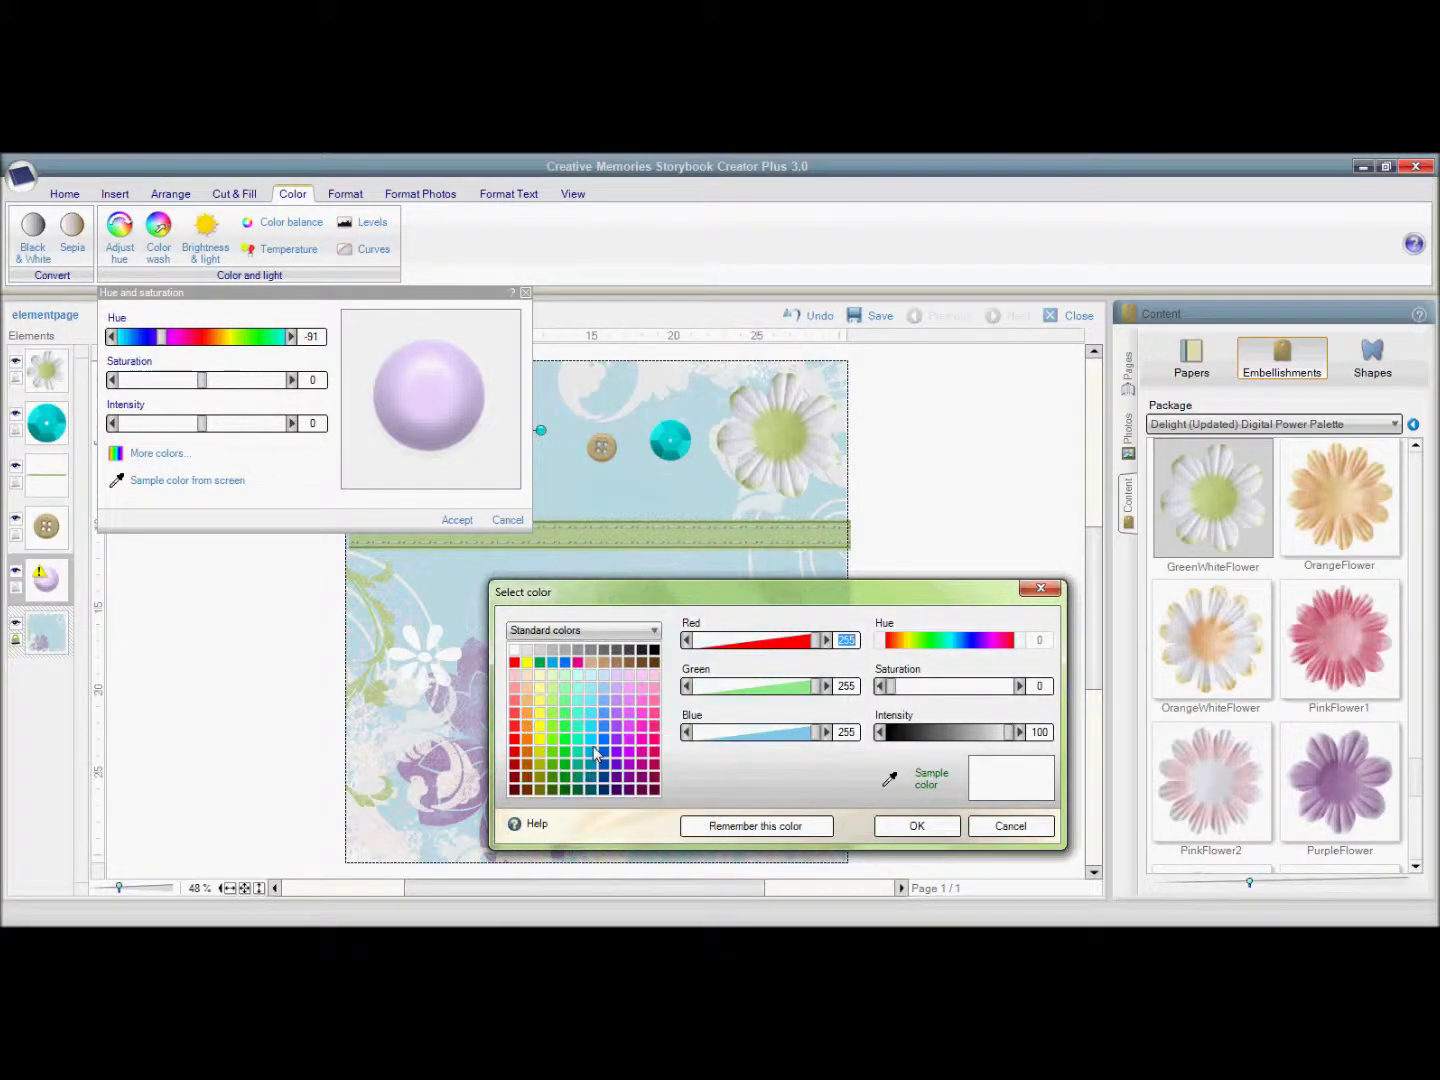
left_click(1013, 826)
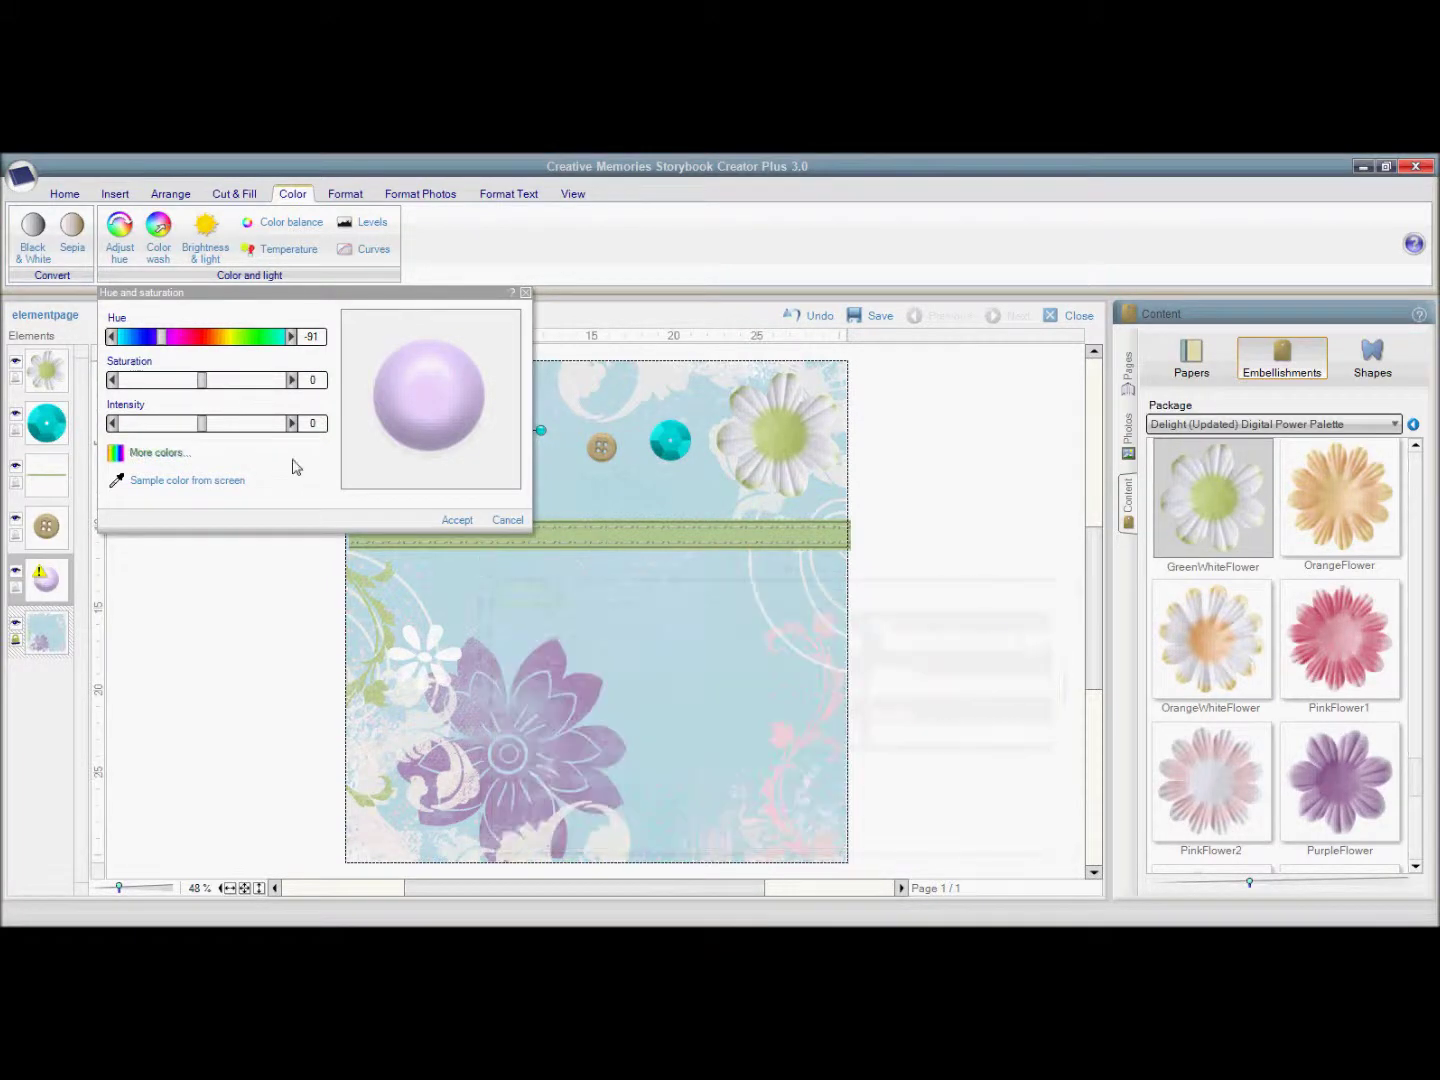
Step: Give the brad the sampled green swirl colour and shrink it to a small dot
left_click(237, 474)
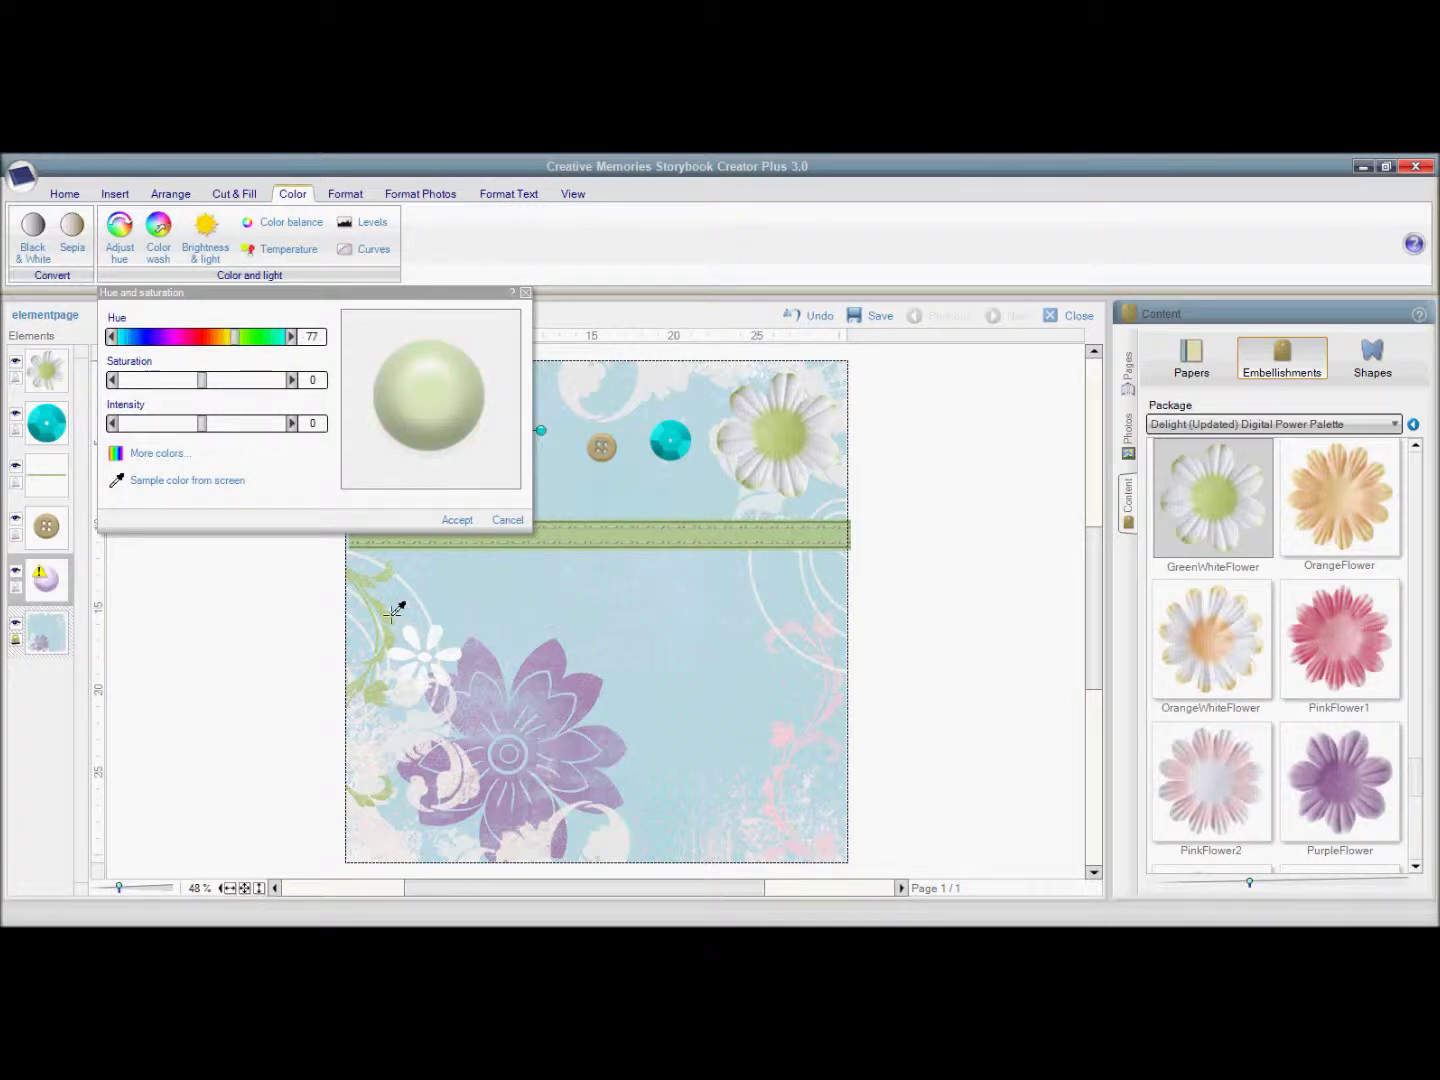
left_click(456, 520)
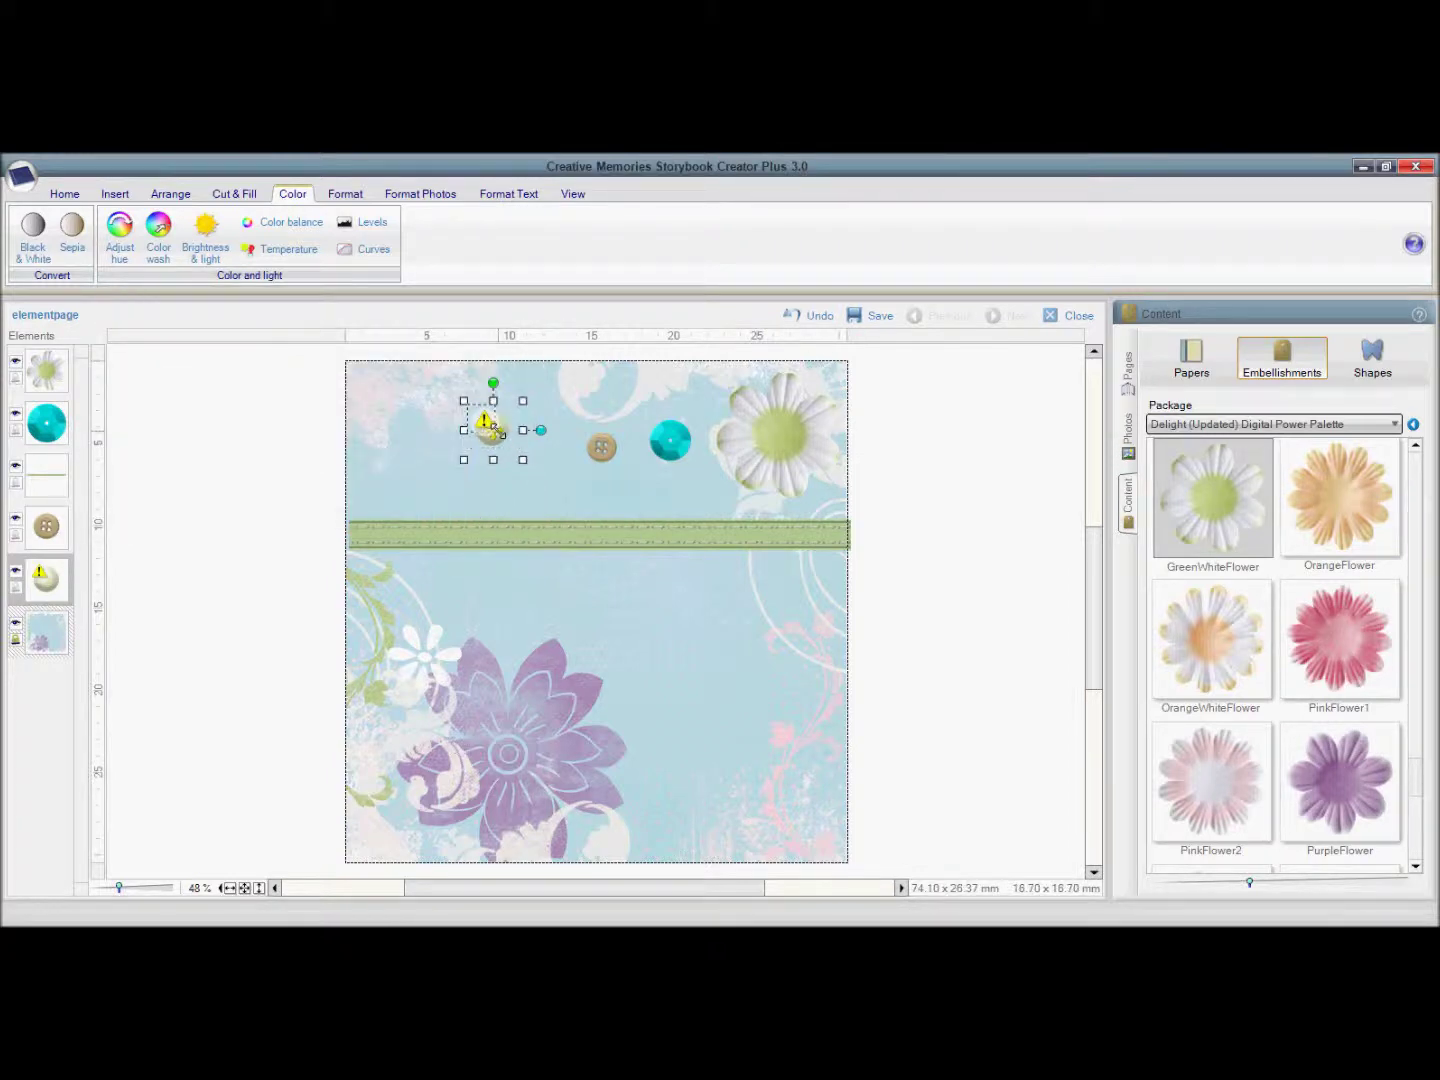
left_click_drag(510, 467, 513, 472)
left_click(513, 472)
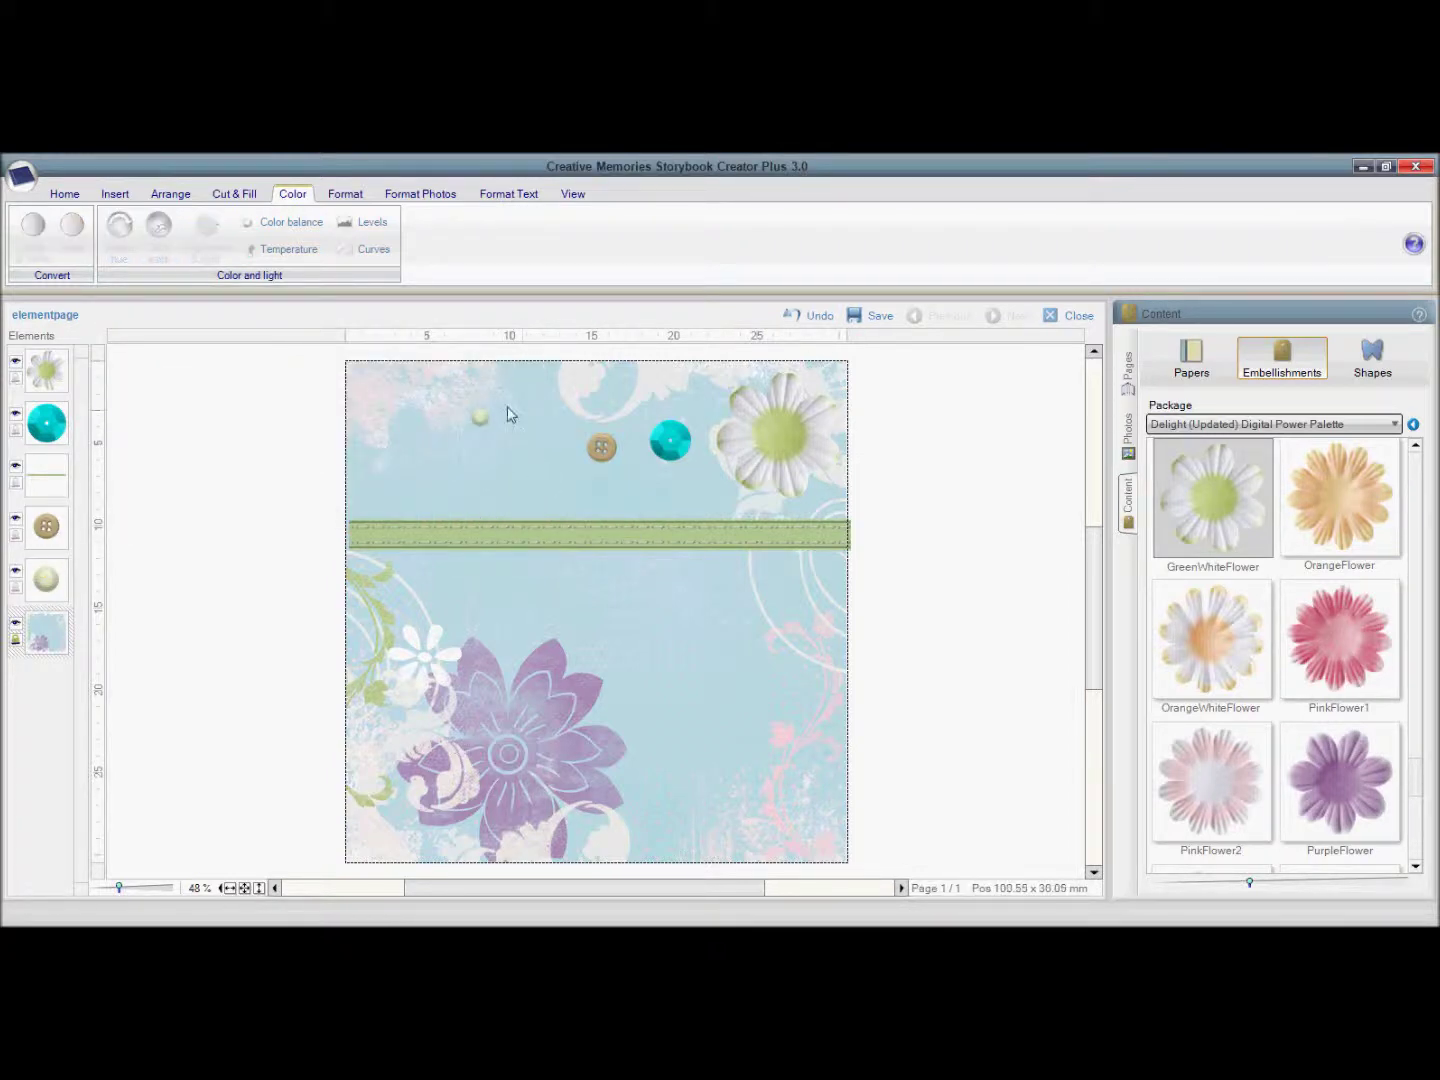
Step: Recolour the brown button purple using the large flower's sampled hue
left_click(589, 445)
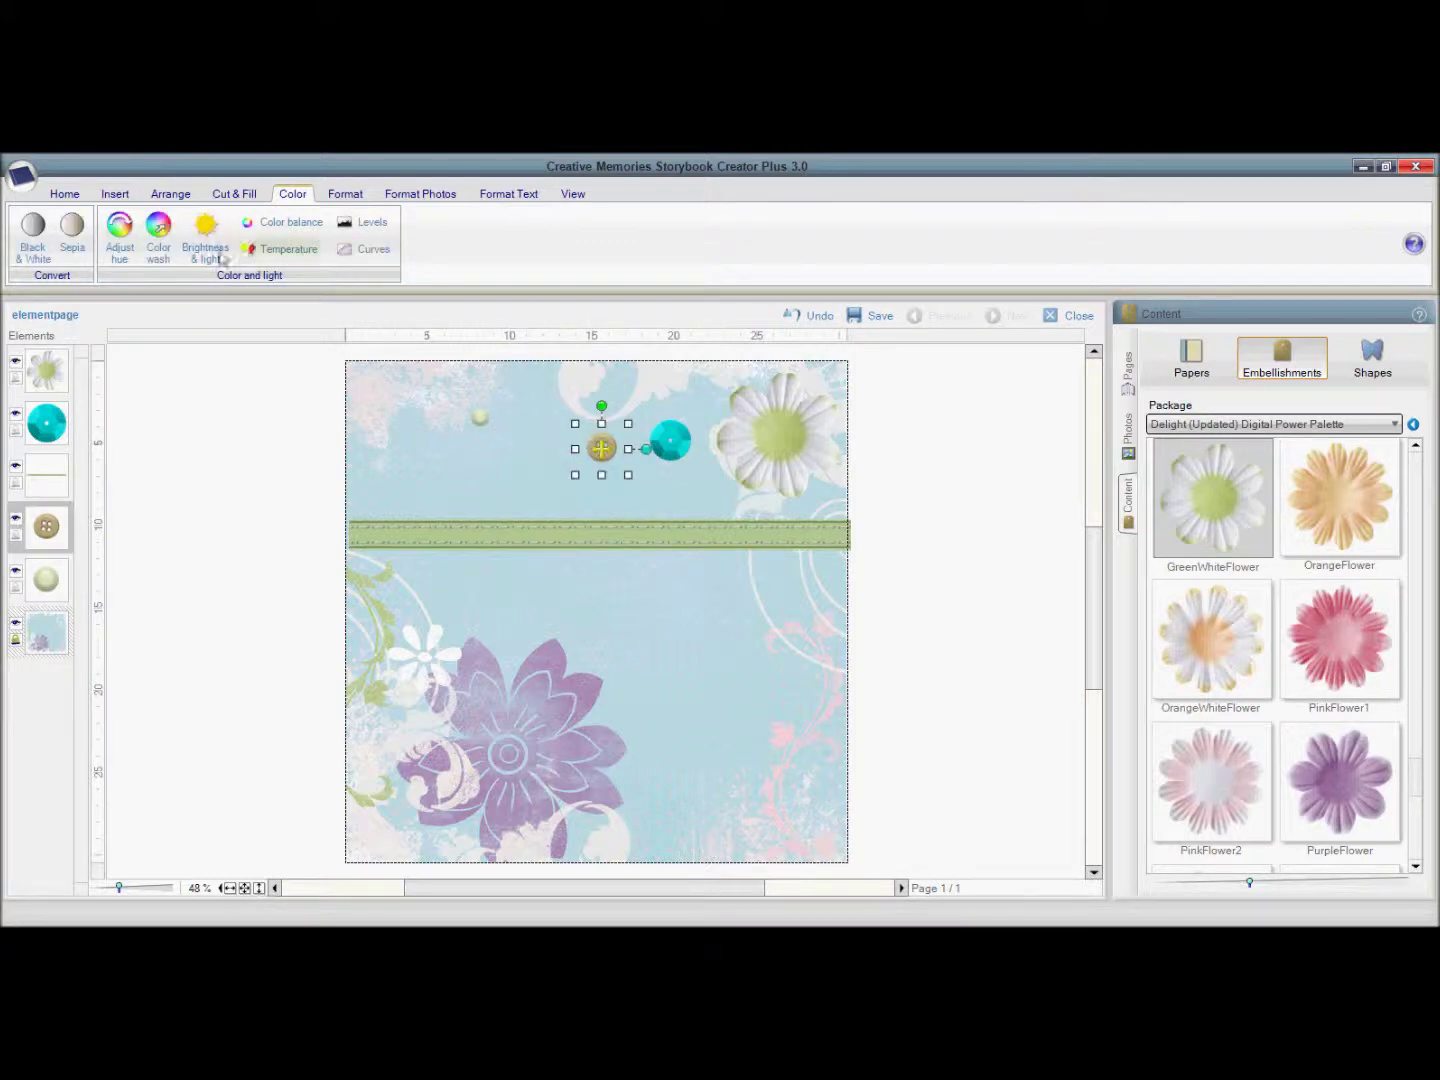
left_click(119, 232)
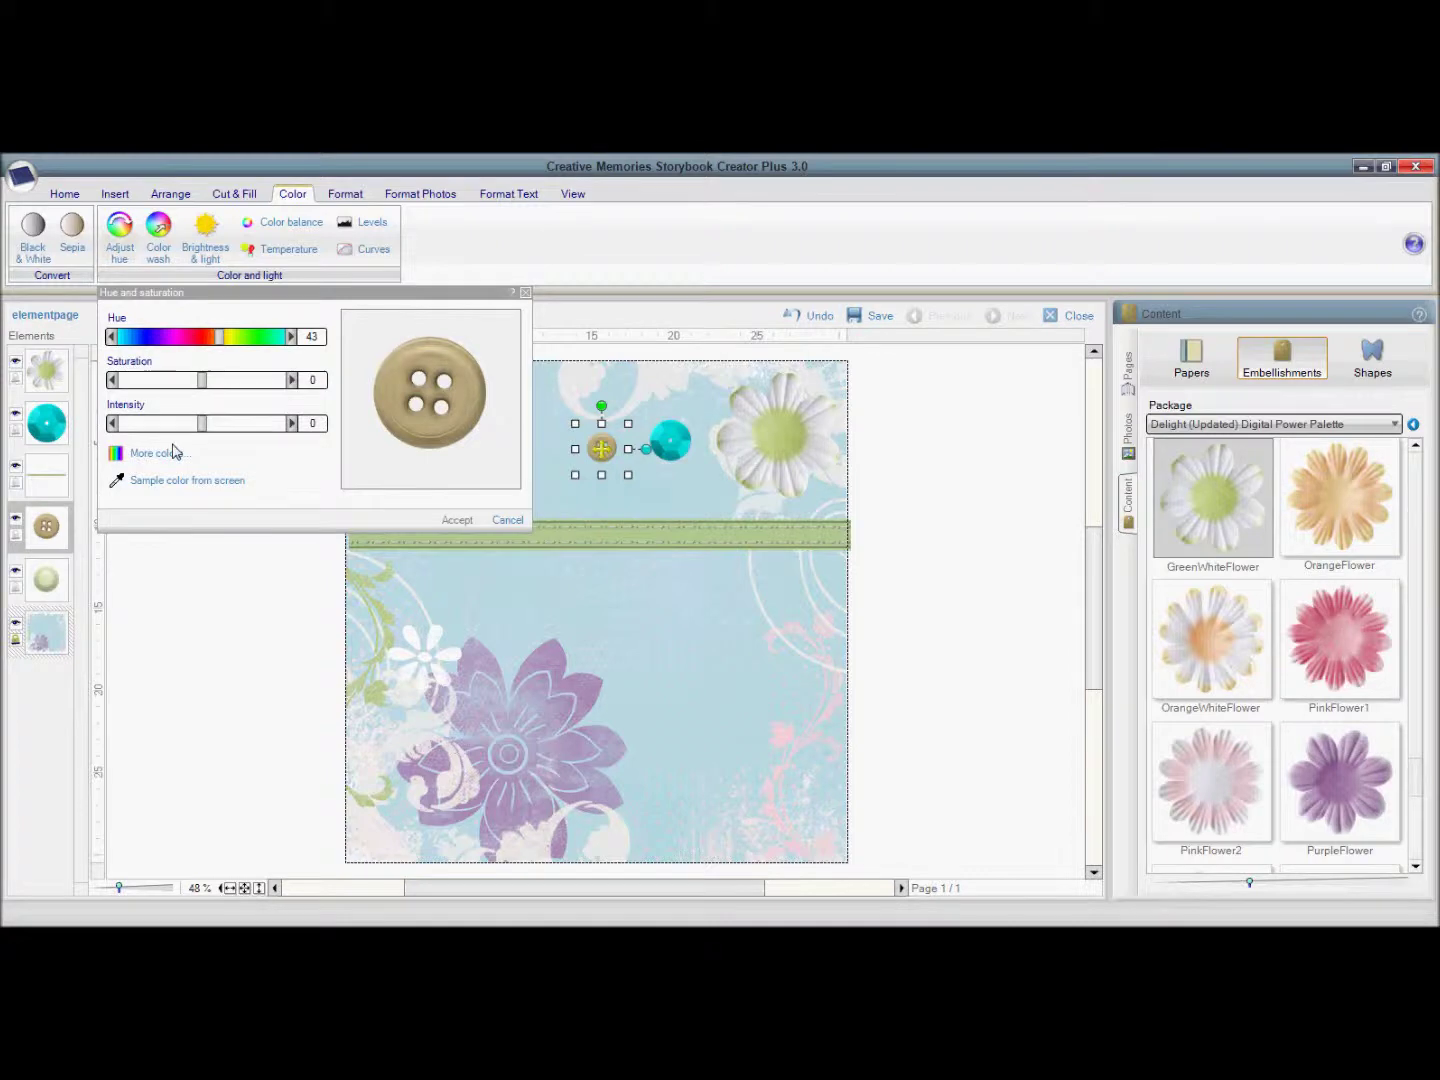
left_click(175, 480)
left_click(551, 600)
left_click(564, 645)
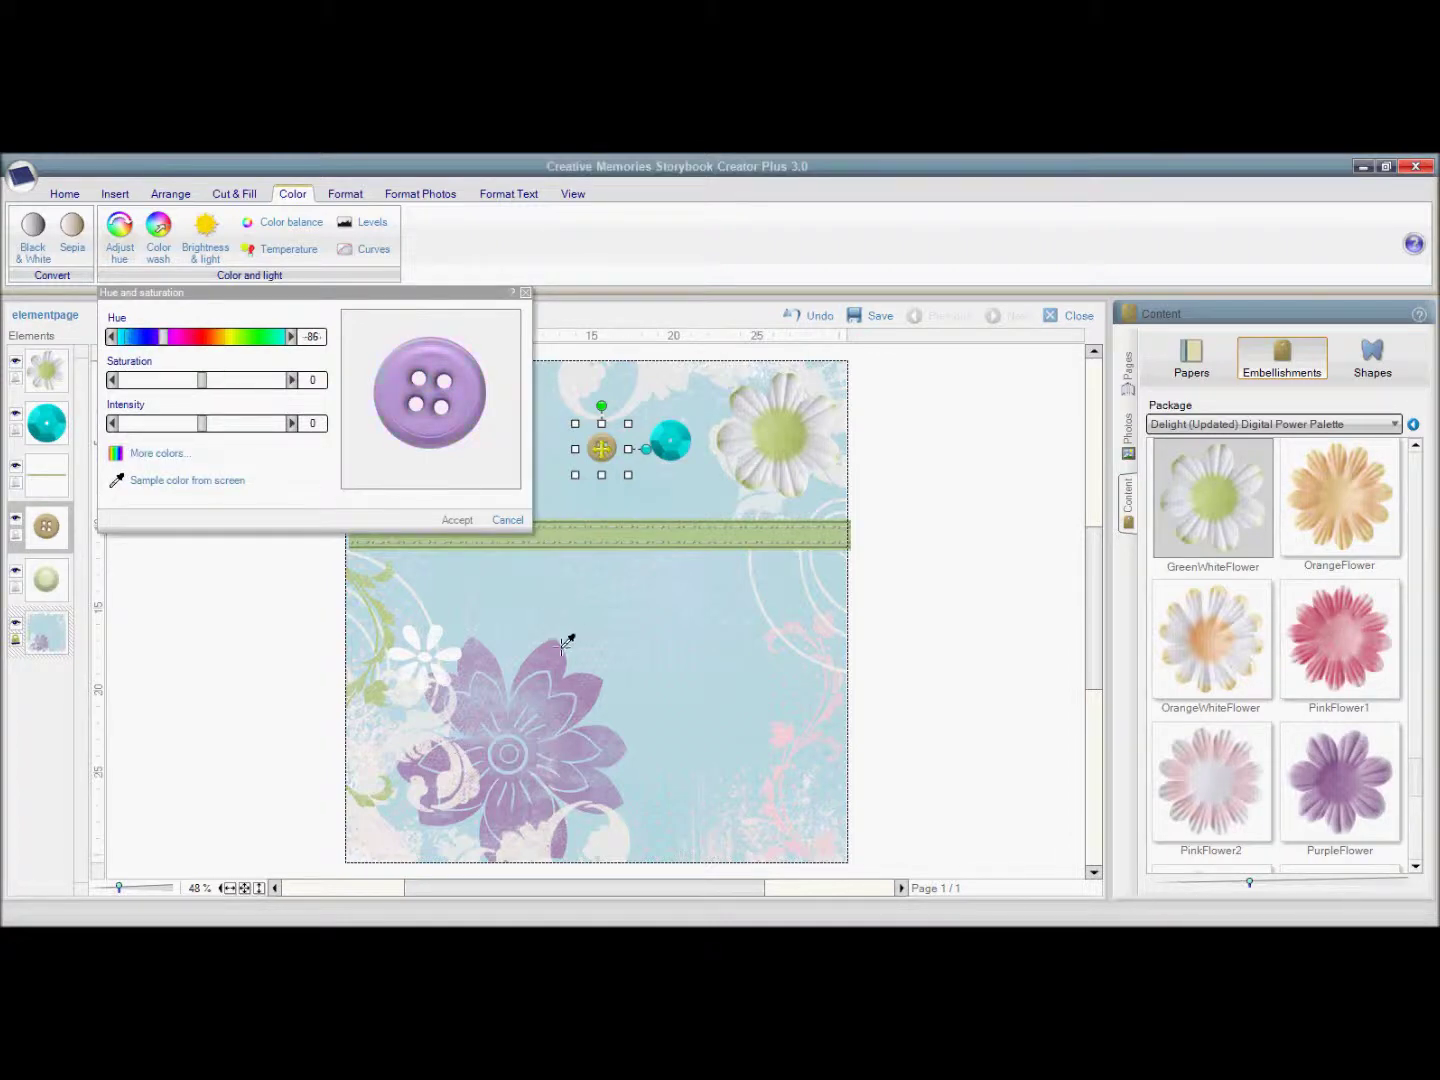
left_click(456, 520)
Step: Move the purple button left near the small green brad
left_click_drag(601, 448, 485, 450)
left_click(590, 594)
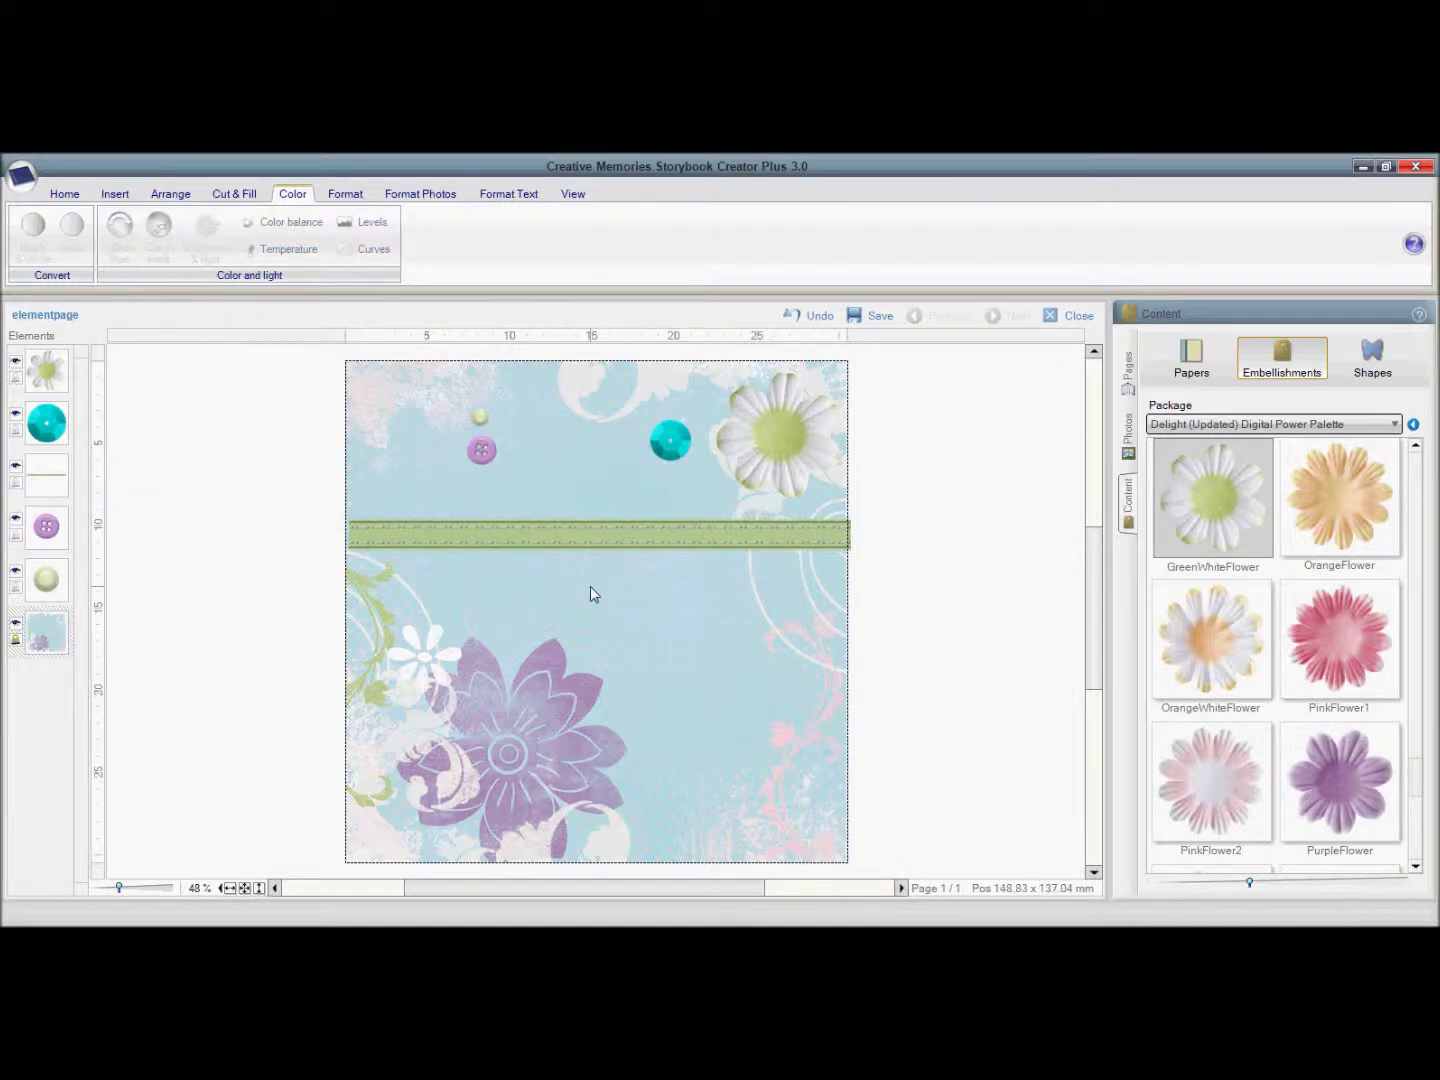
left_click(671, 441)
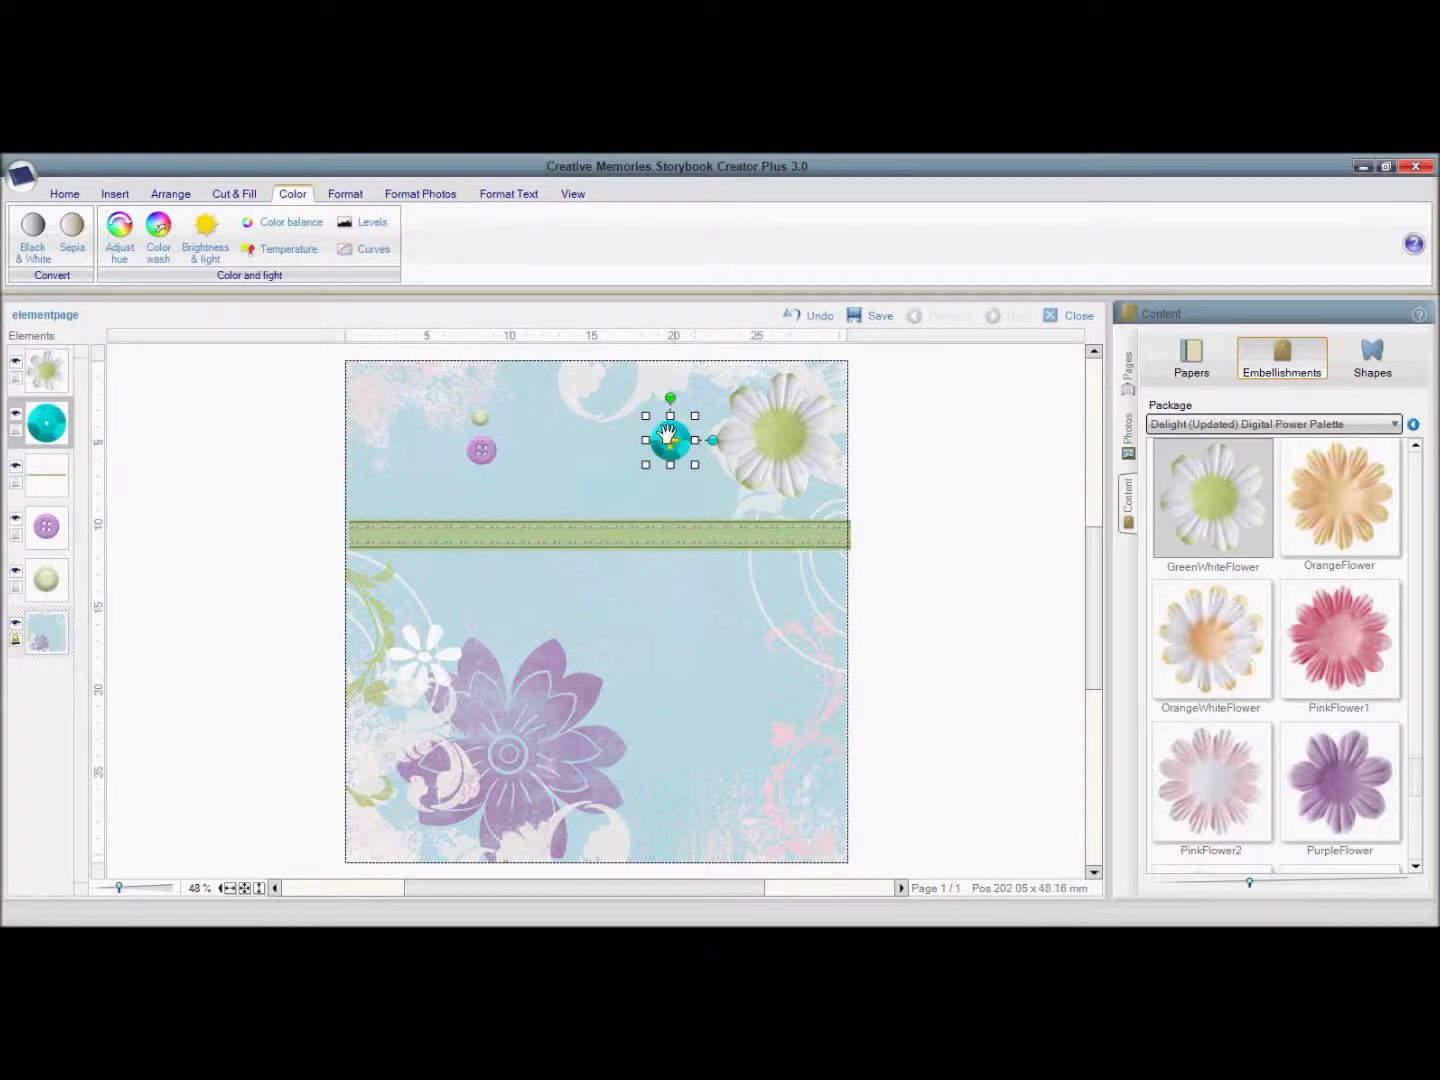
Step: Make the sequin pale pink (pink swirl hue, Saturation -100, Intensity 100) and slightly smaller
left_click(120, 230)
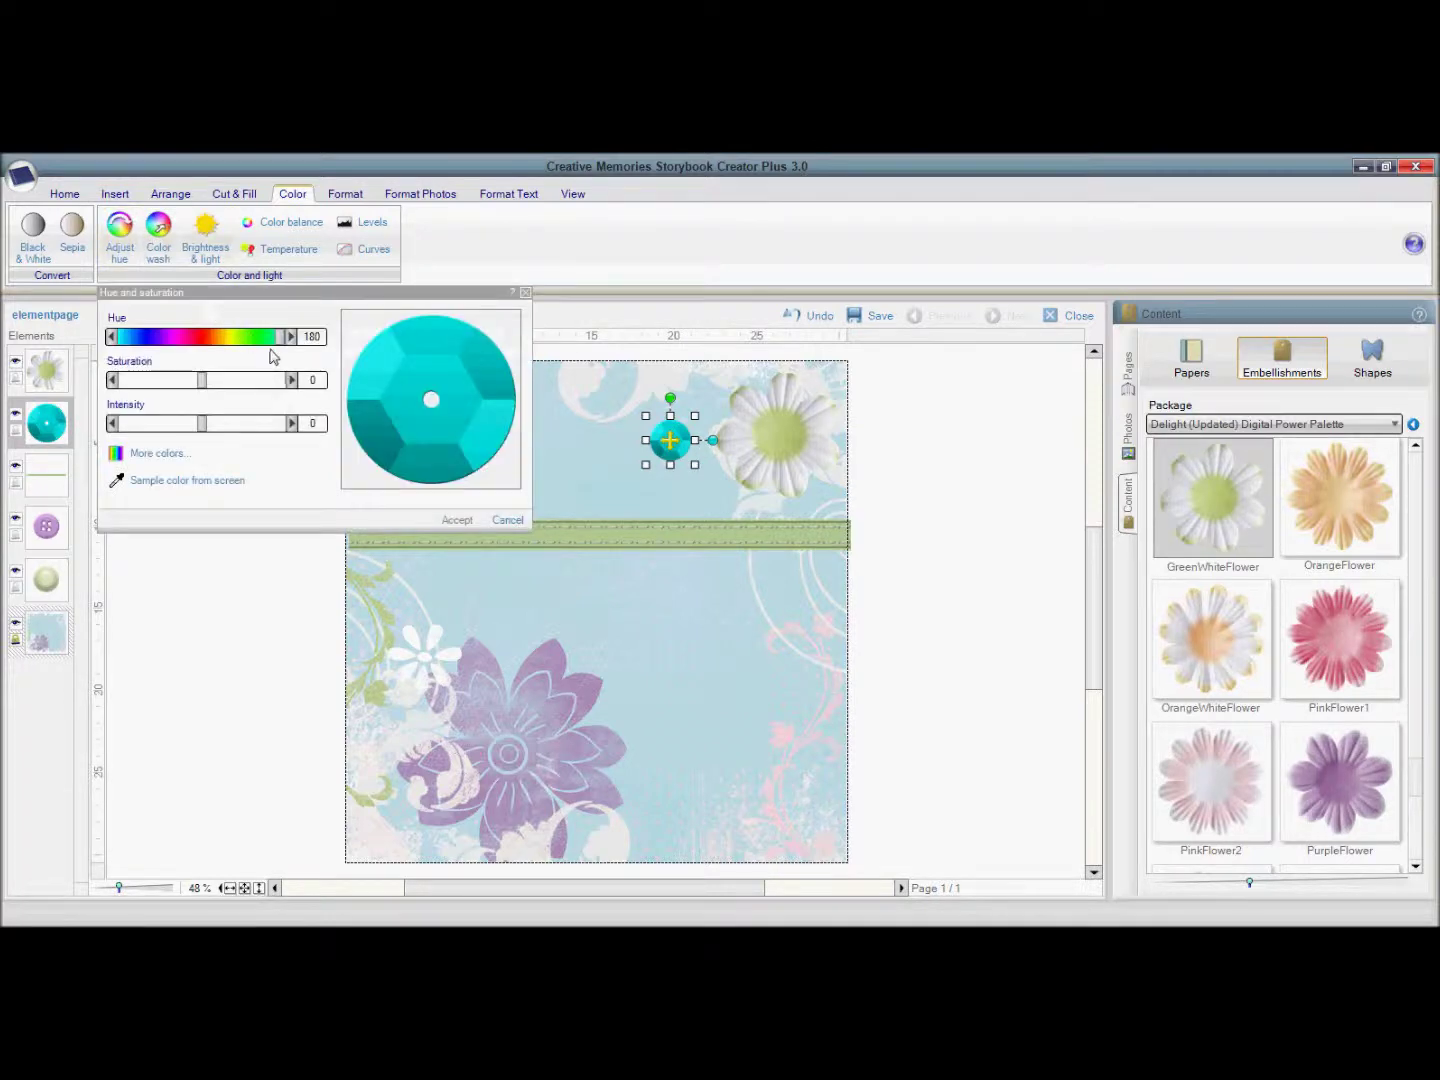
left_click(176, 483)
left_click(785, 737)
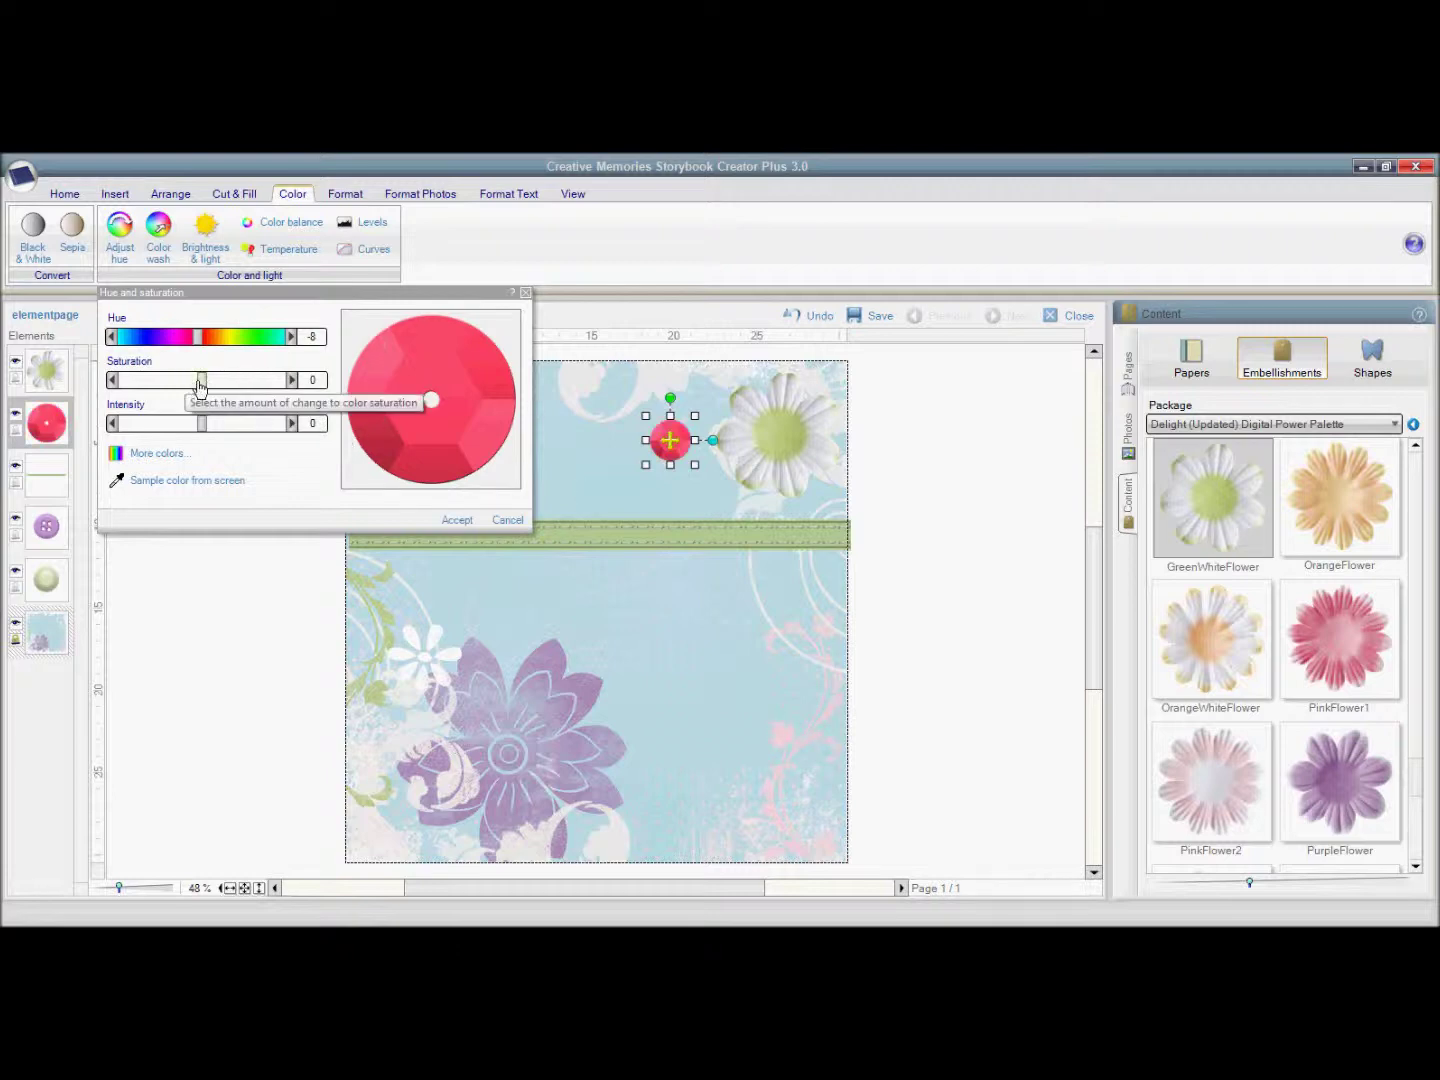
left_click_drag(200, 387, 122, 385)
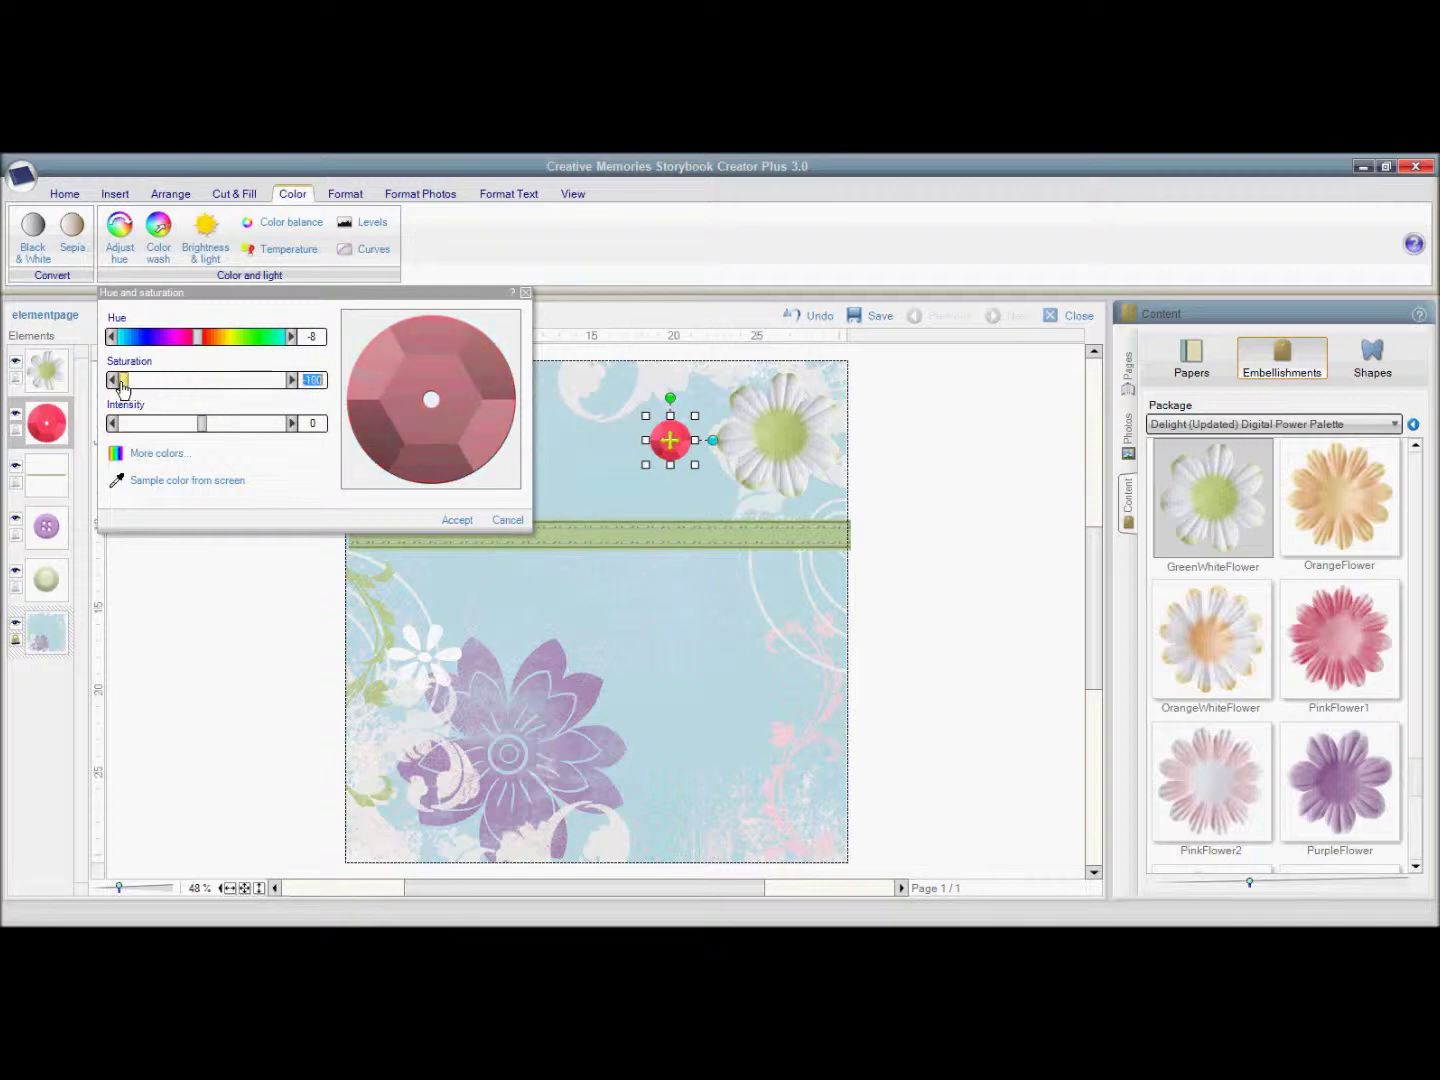
left_click_drag(200, 430, 301, 432)
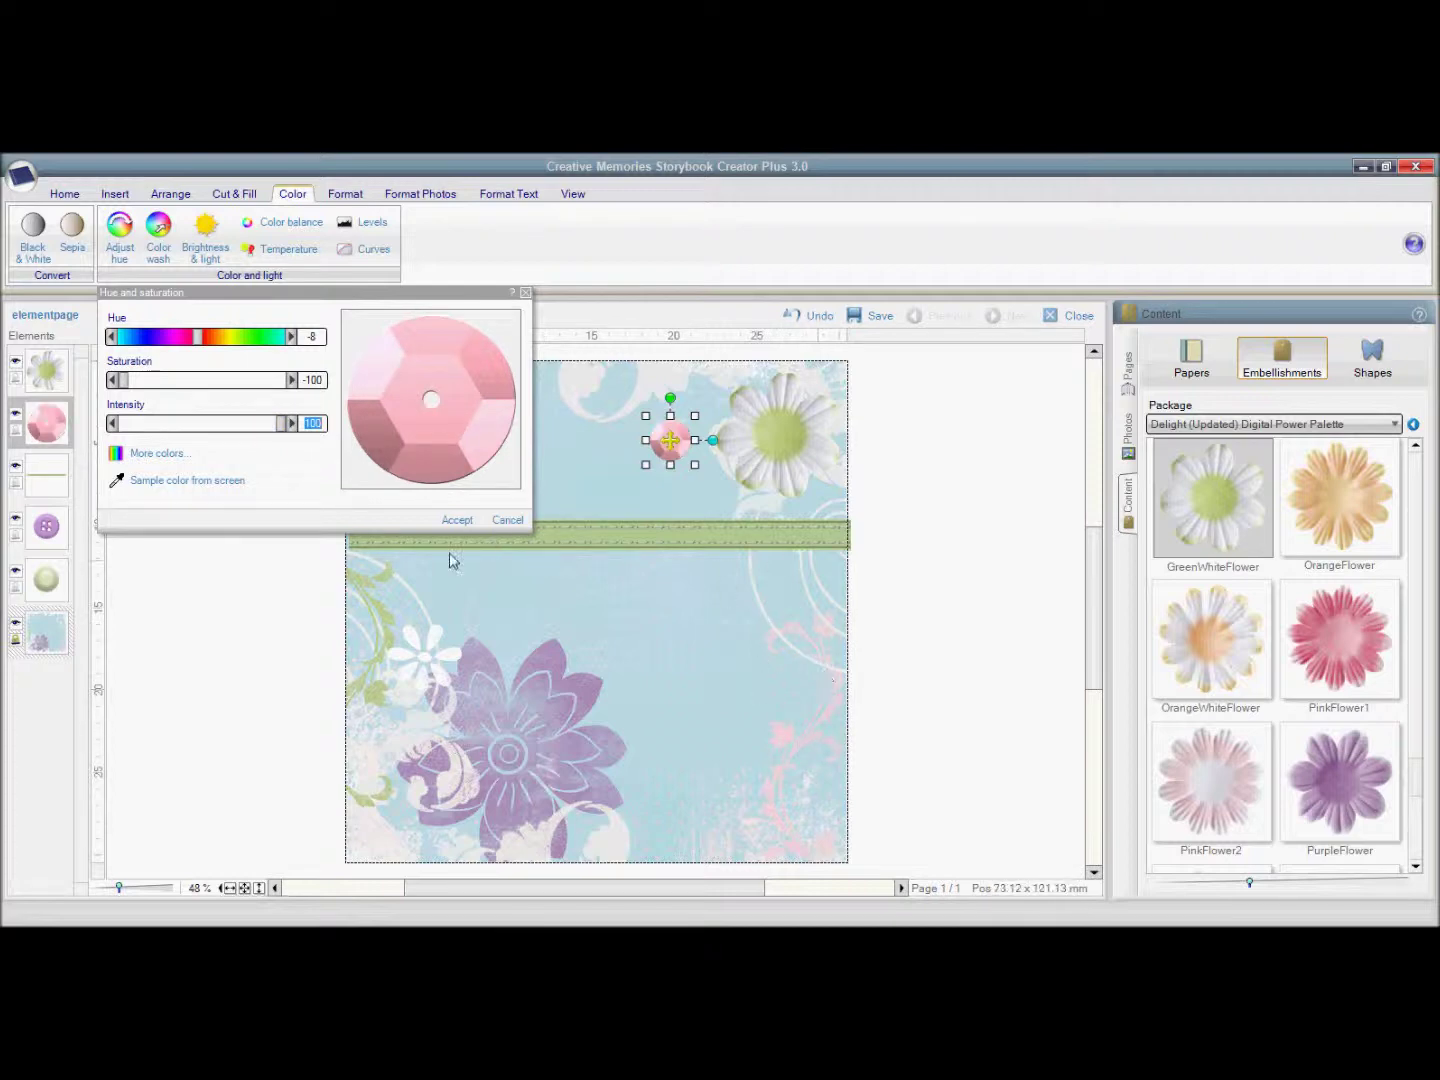
left_click(457, 520)
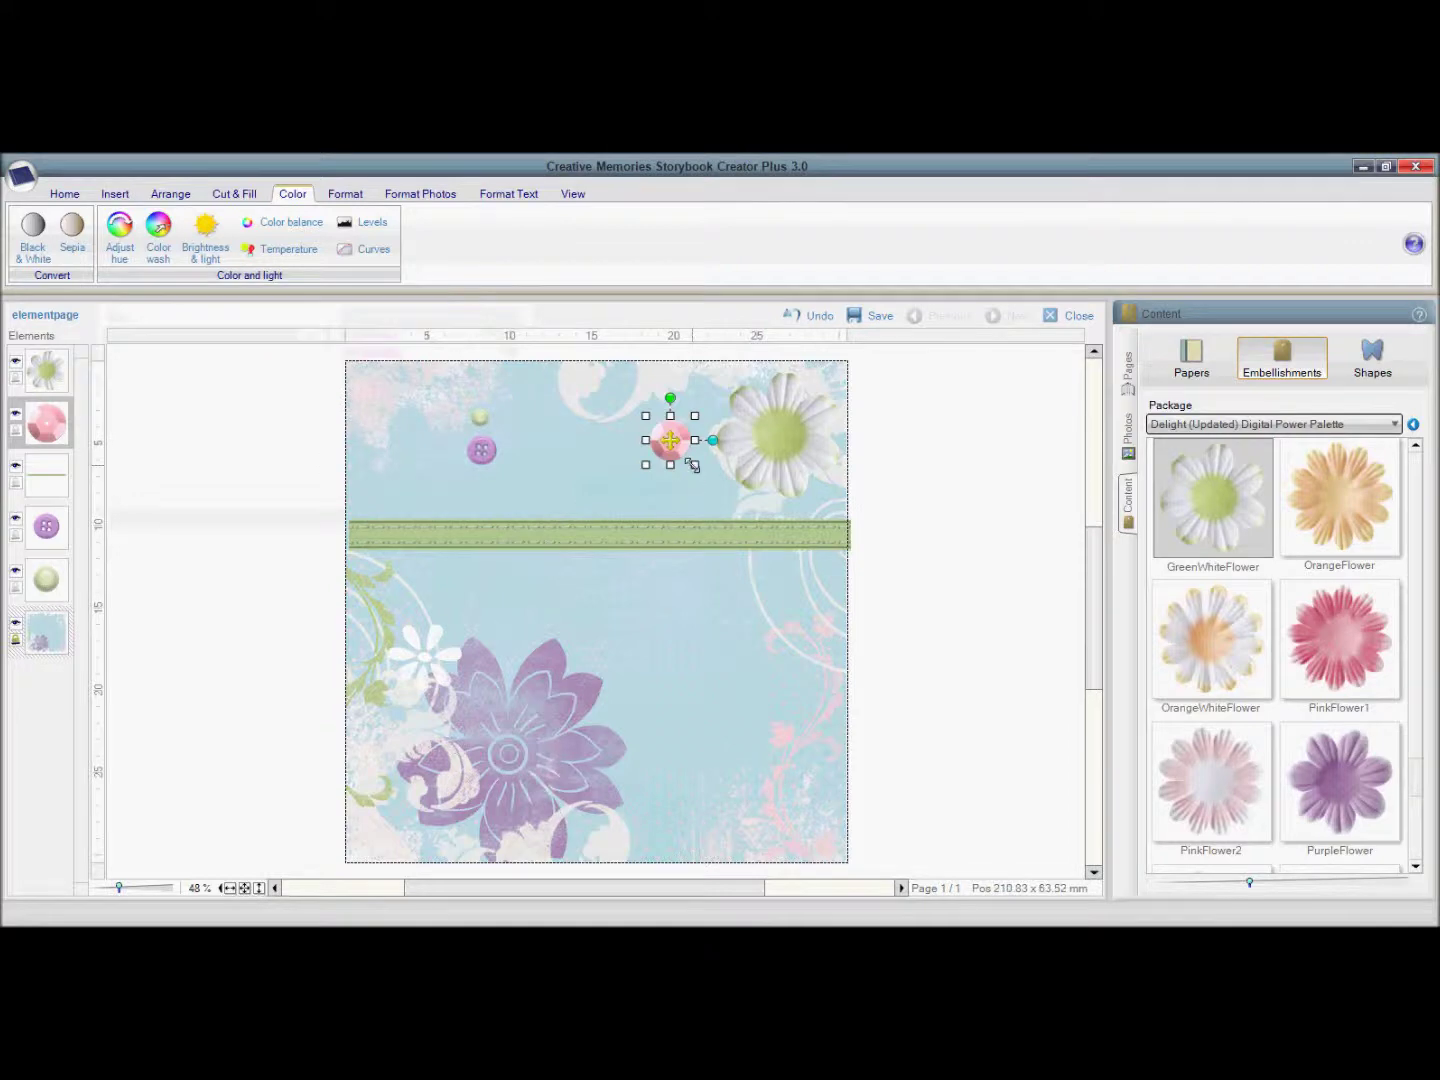
left_click_drag(695, 465, 683, 452)
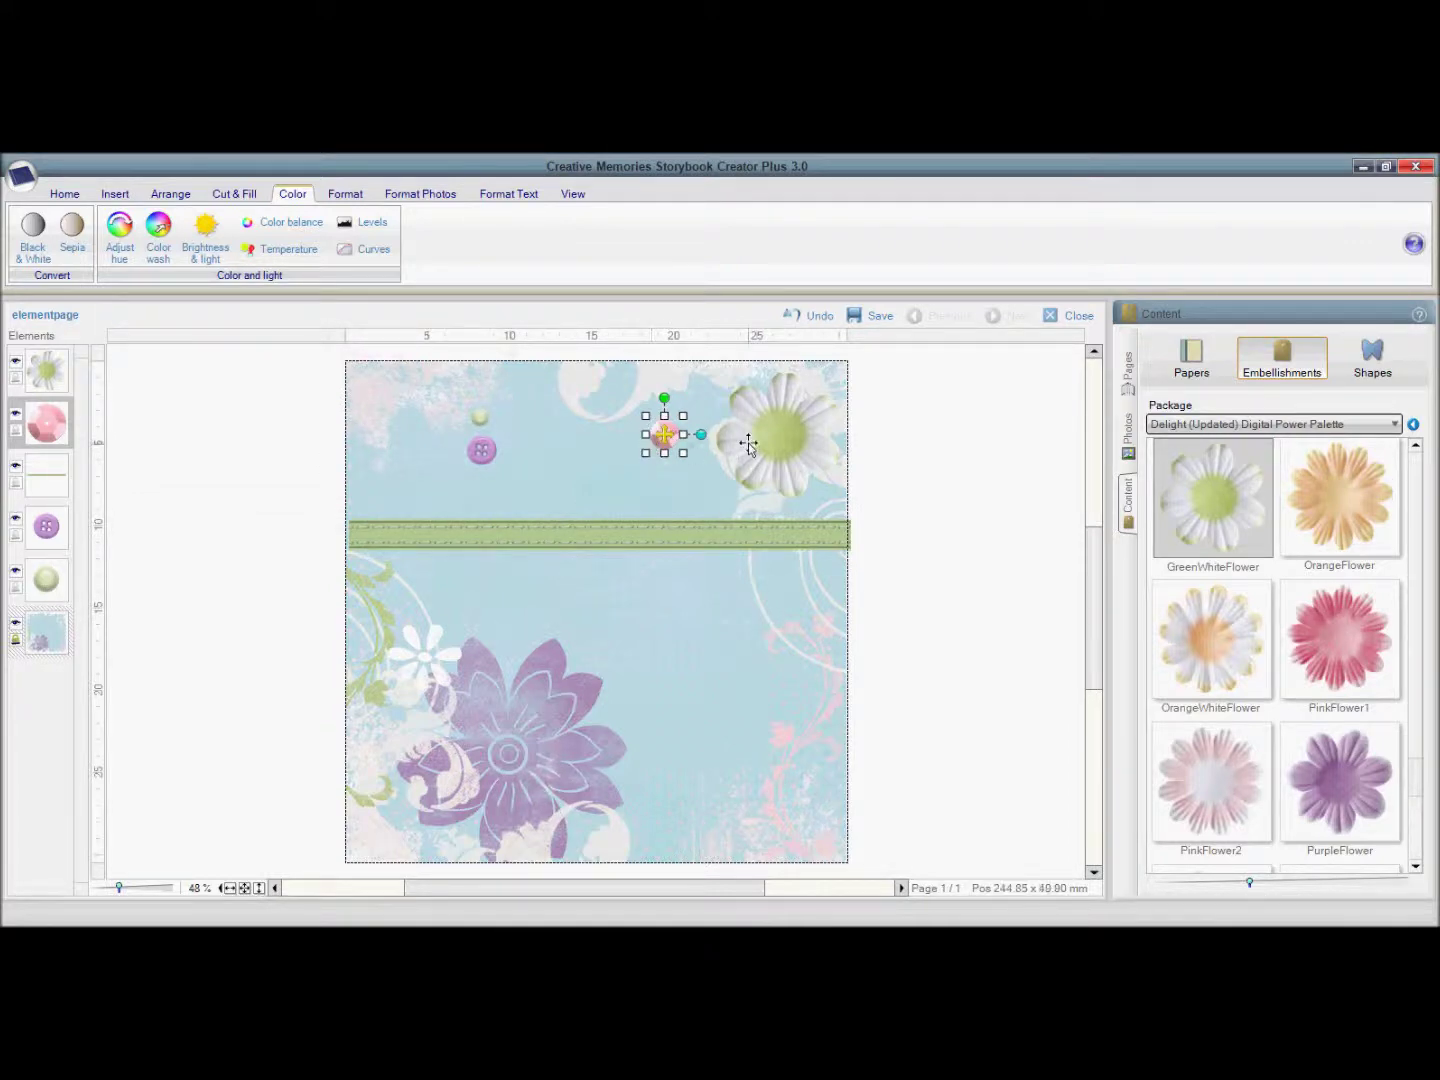
Step: Recolour the top-right flower's centre to soft lavender with Saturation -60
left_click(773, 447)
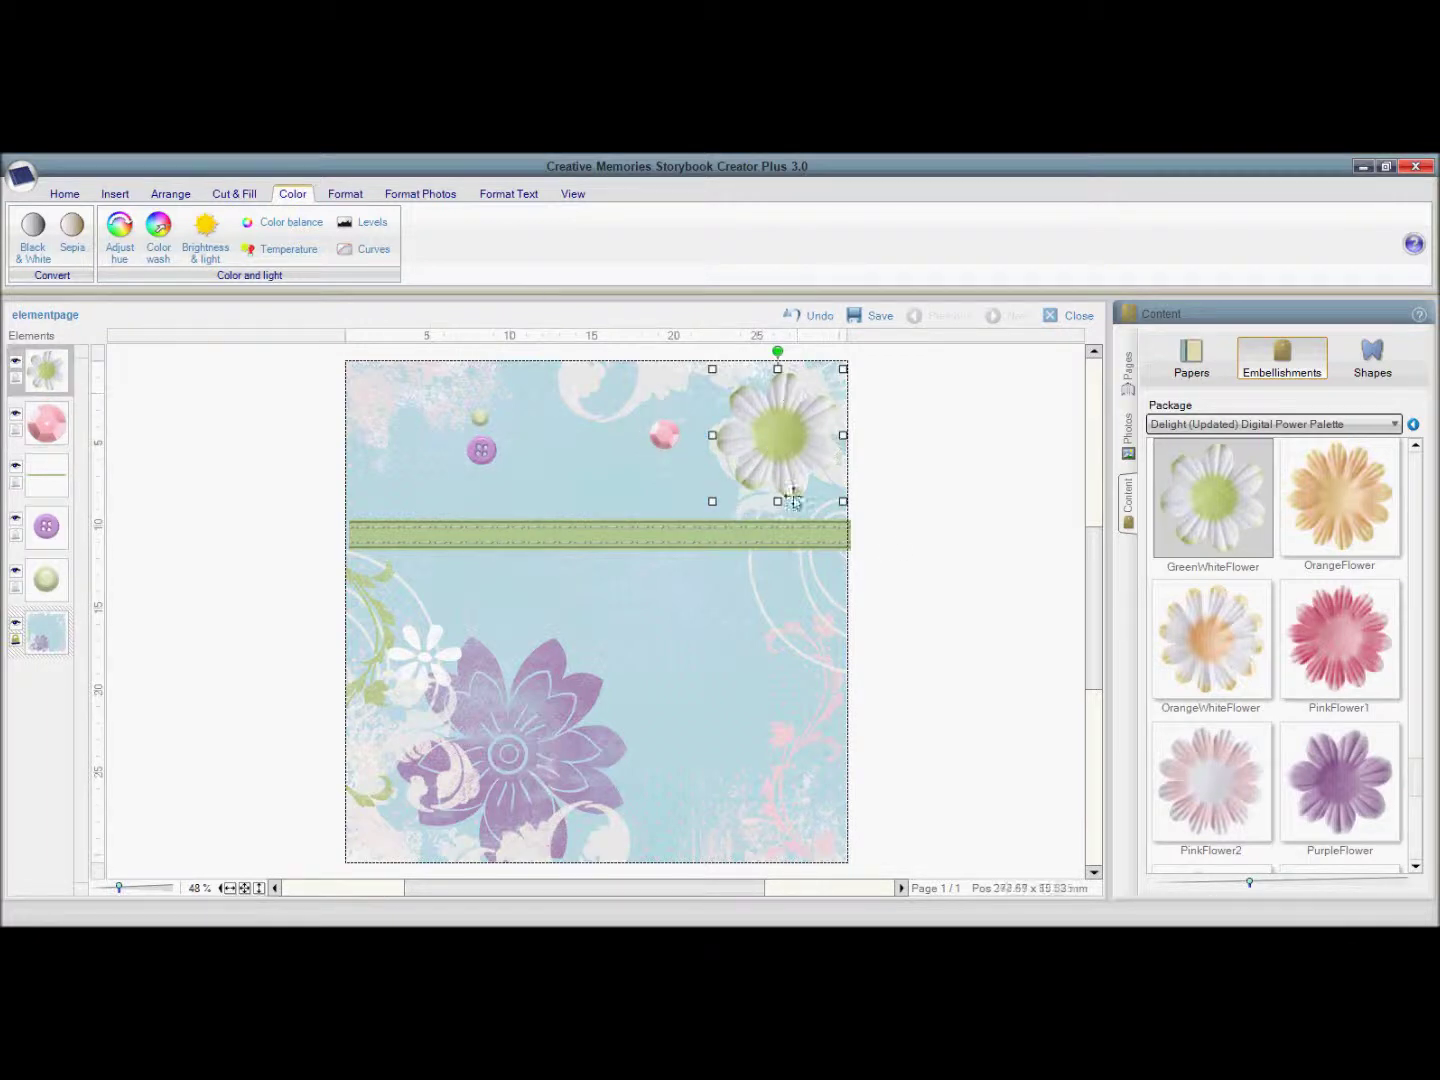
left_click(121, 239)
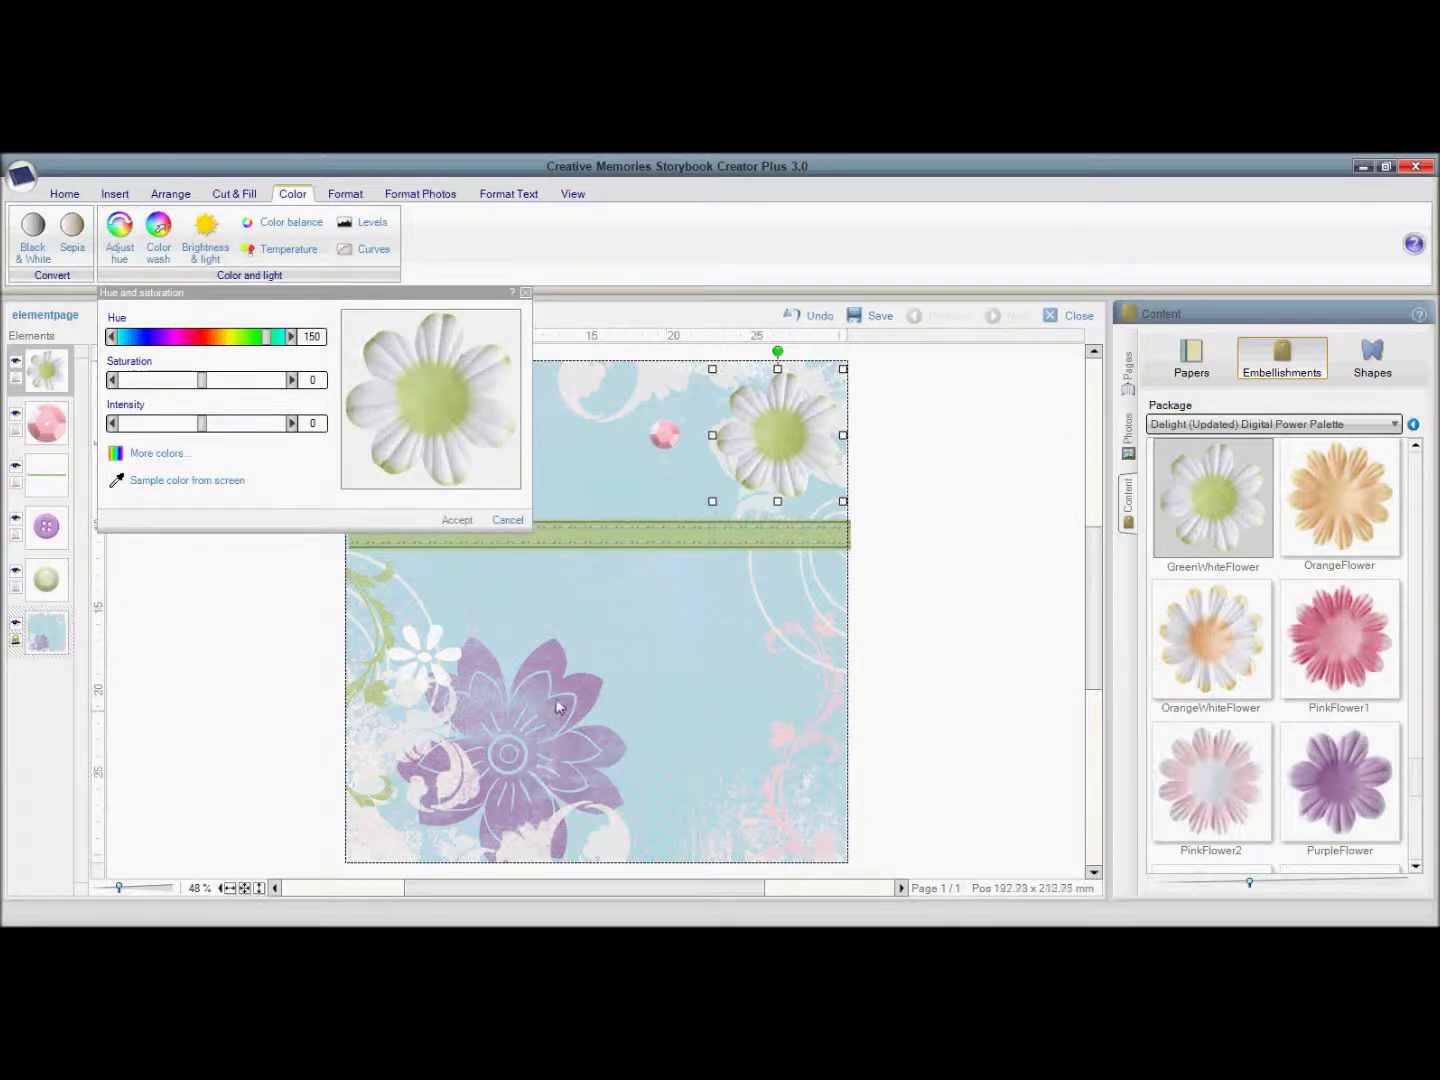
left_click(140, 481)
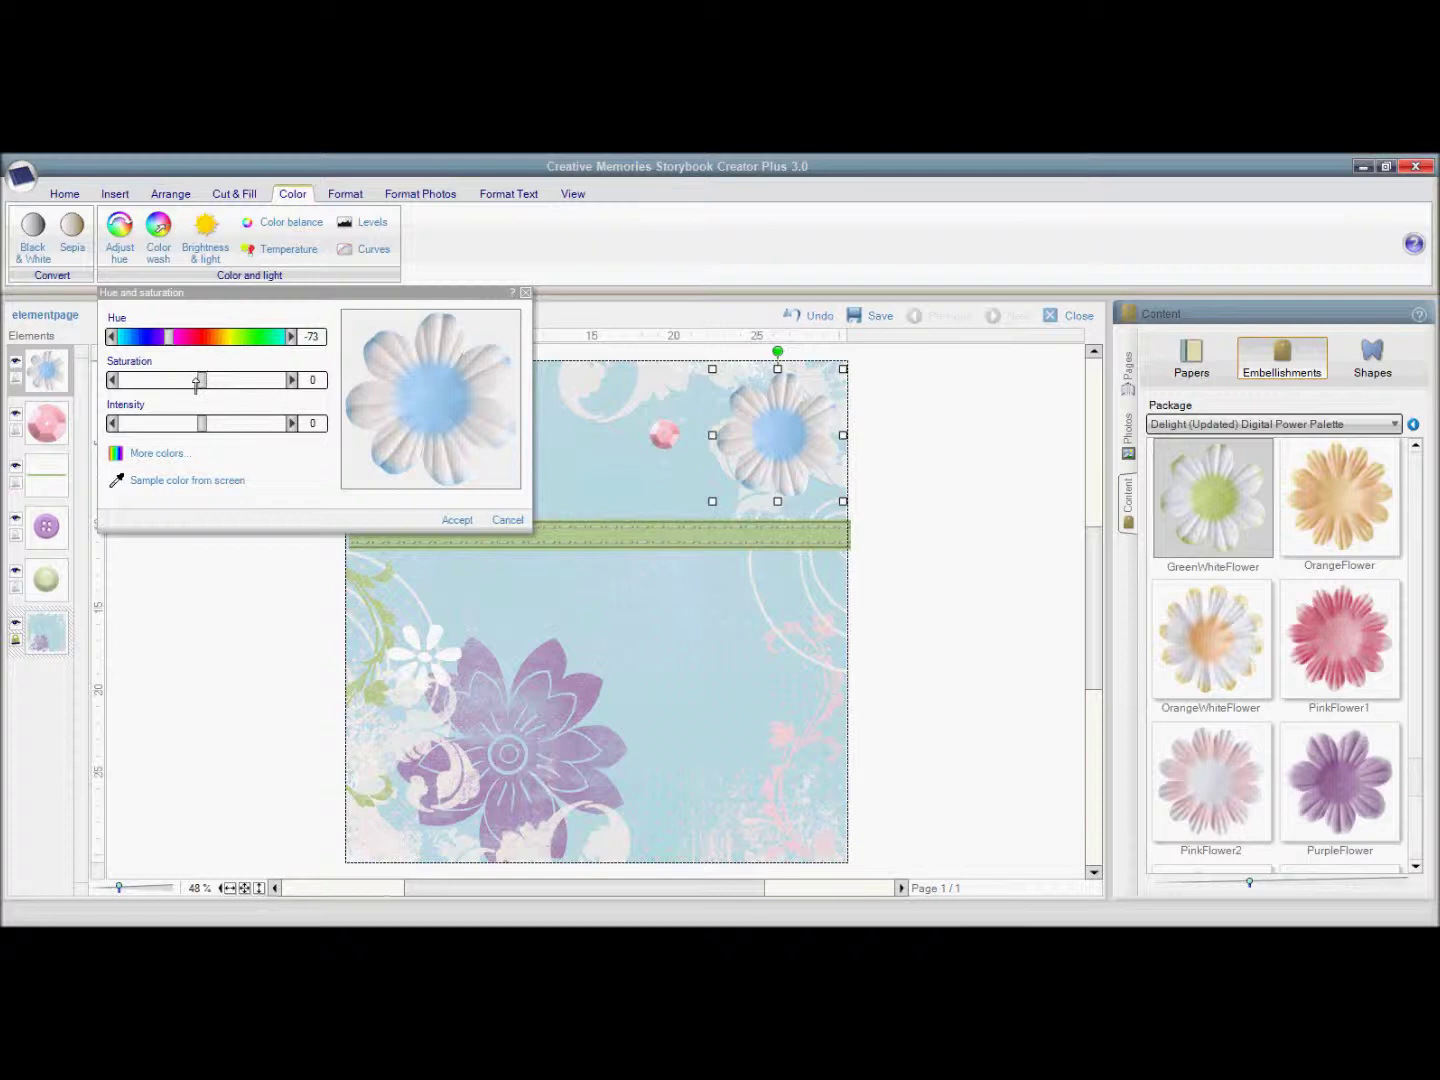
left_click_drag(196, 383, 163, 381)
mouse_move(213, 433)
left_mouse_down()
mouse_move(249, 429)
mouse_move(186, 430)
mouse_move(204, 431)
left_mouse_up()
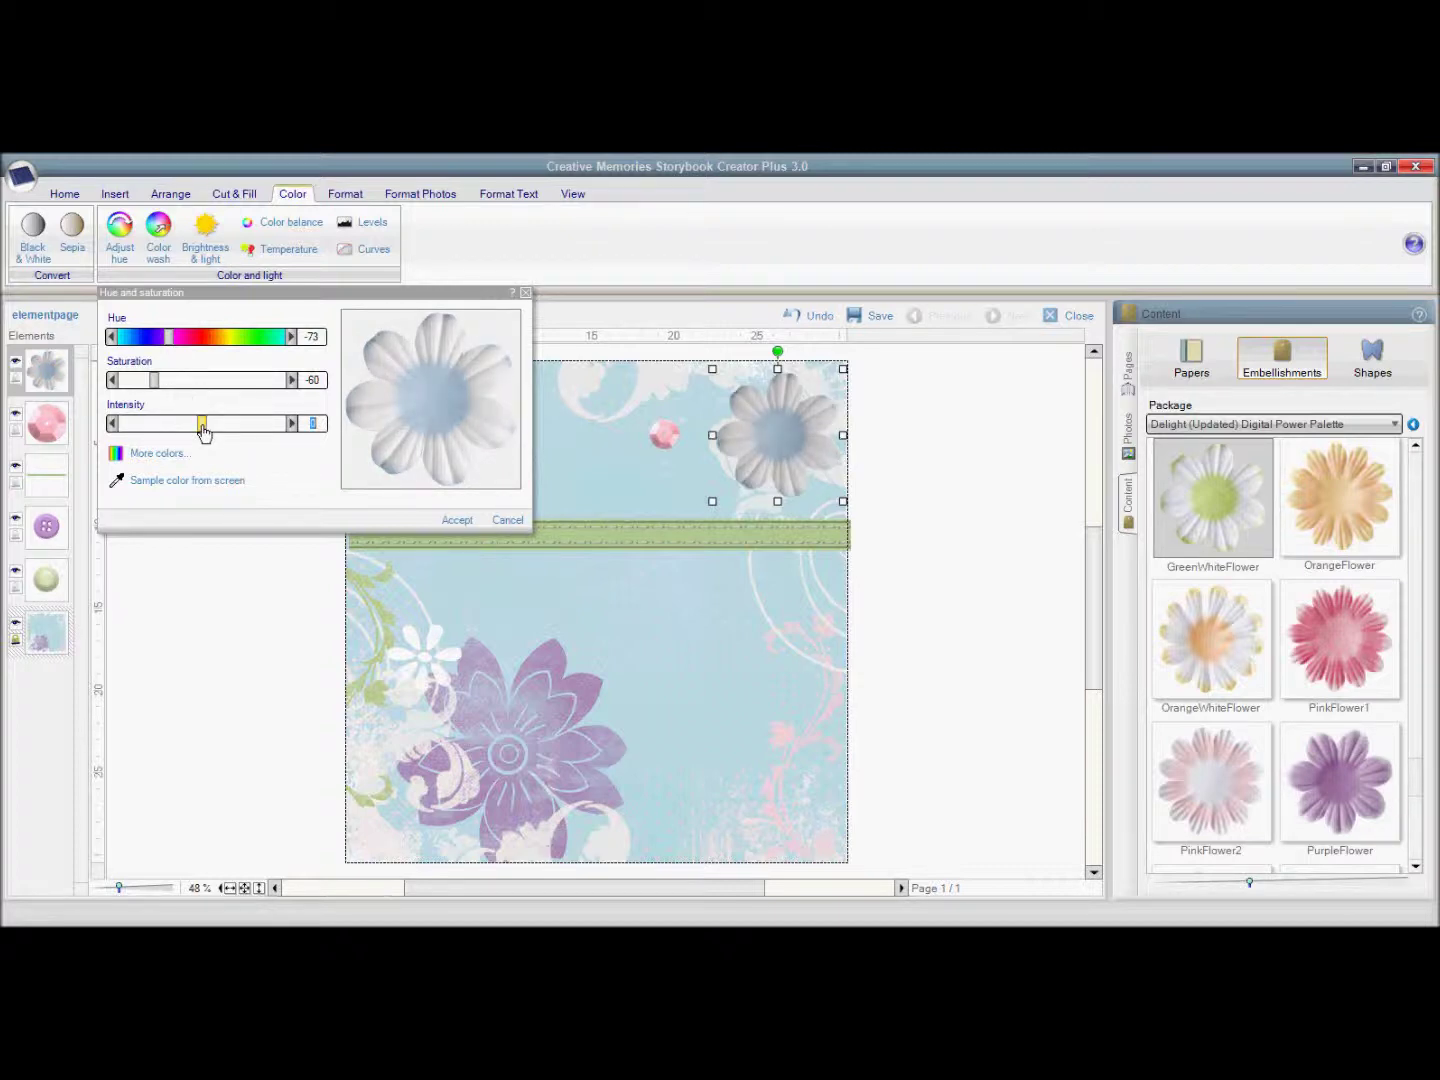
left_click(167, 337)
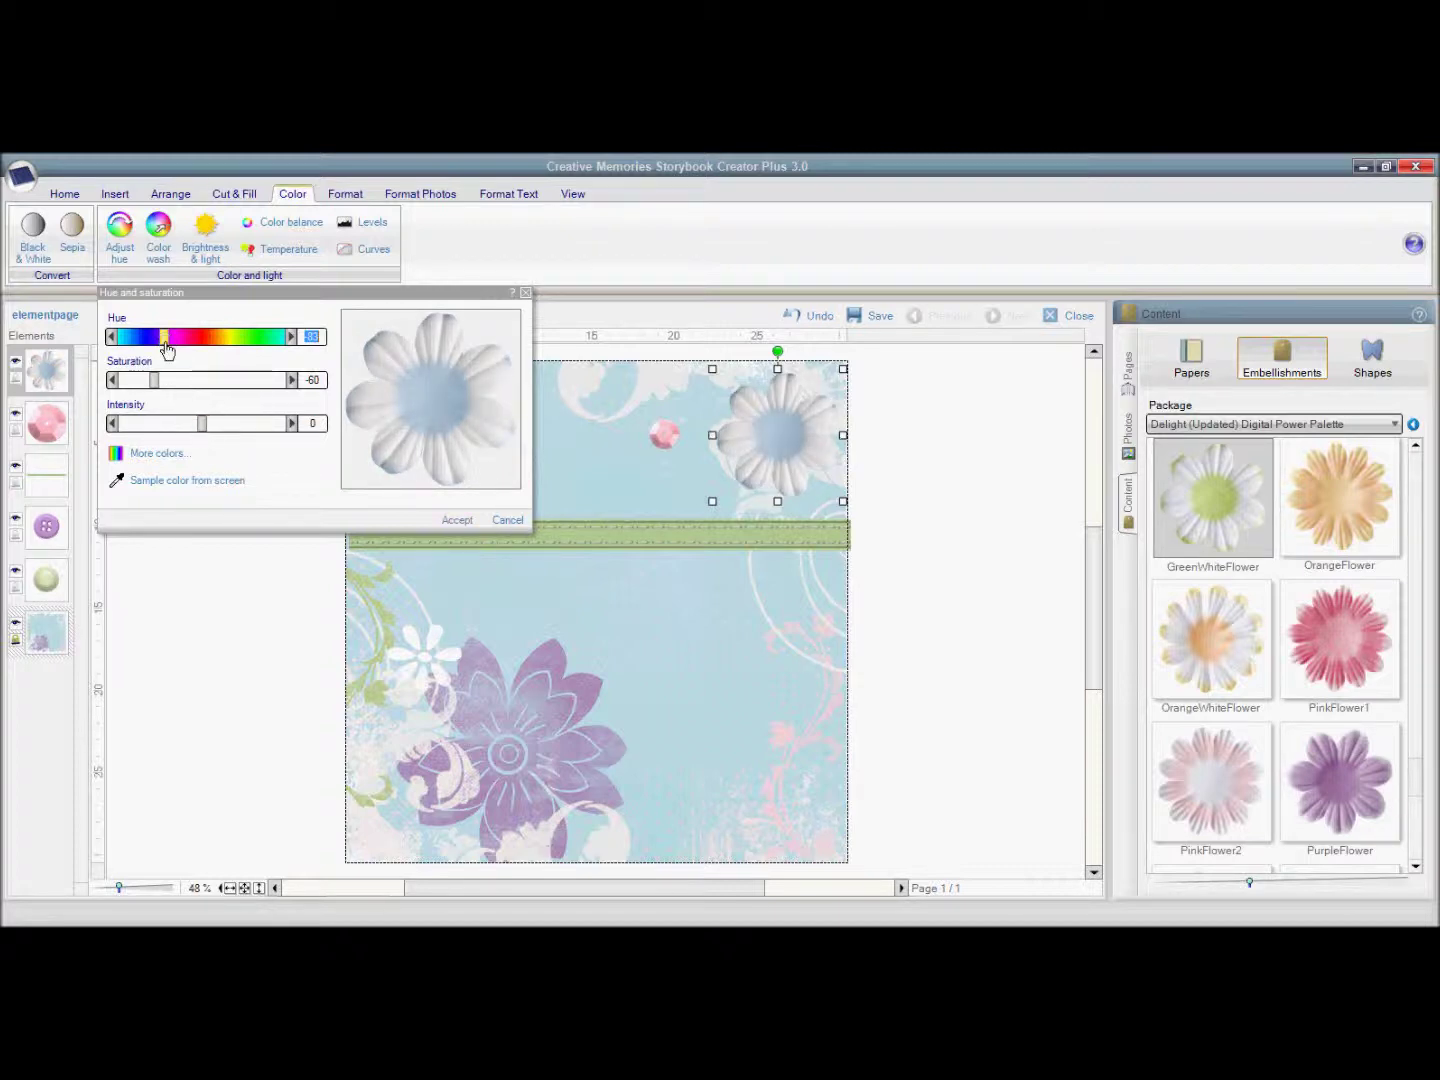
left_click_drag(166, 346, 205, 350)
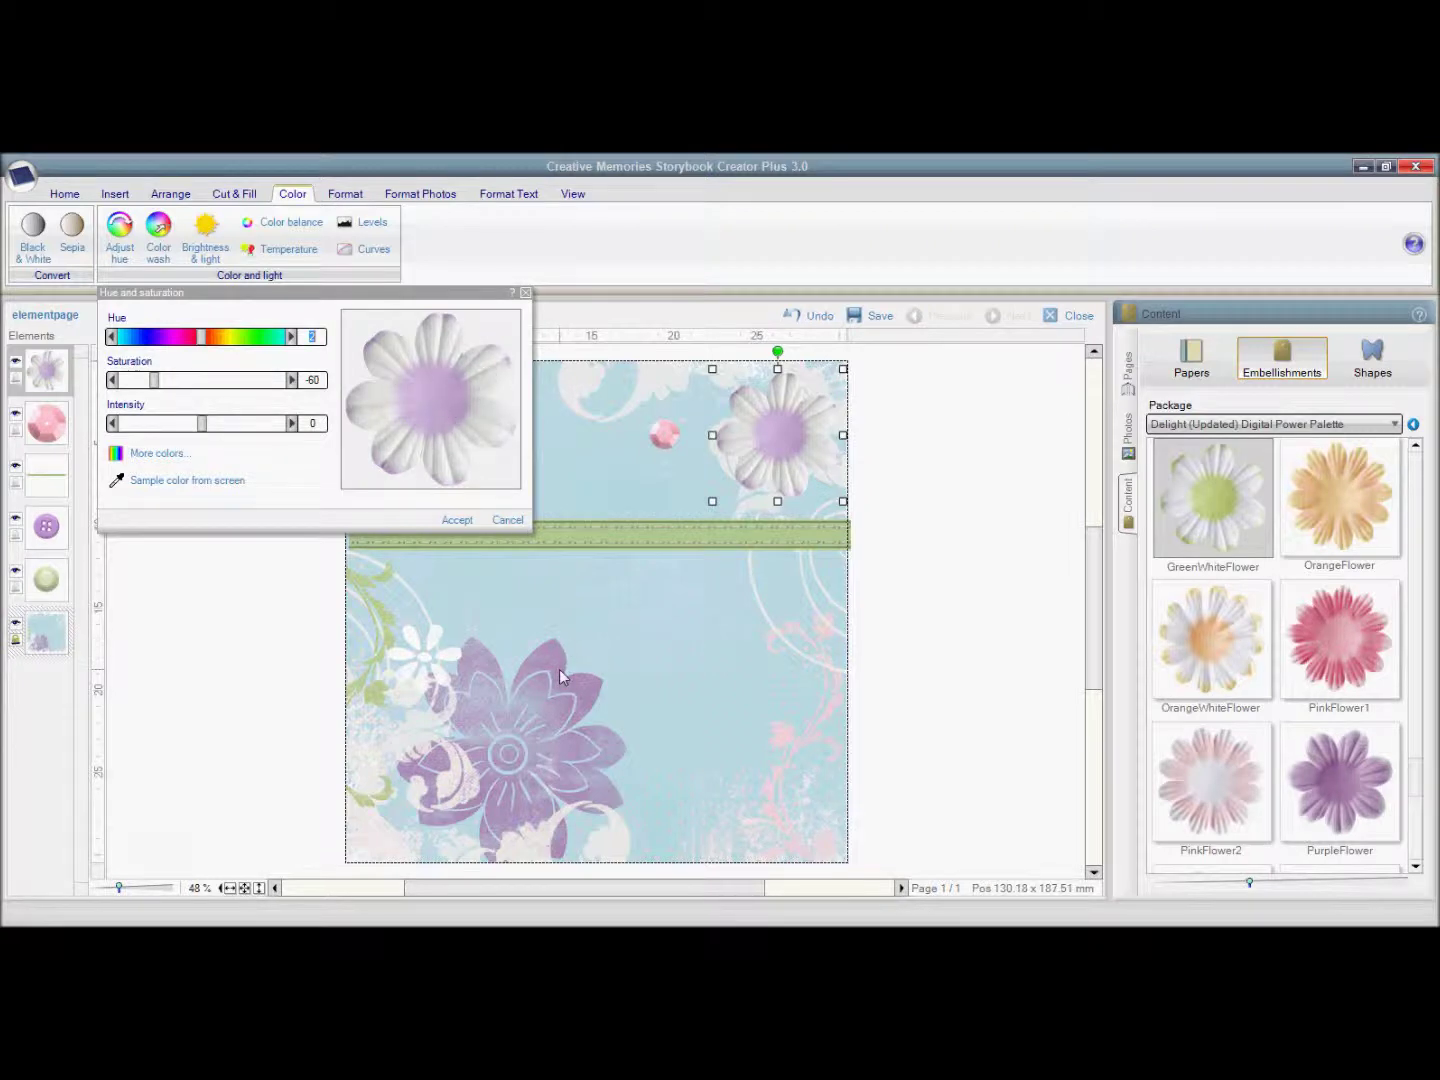
key("Escape")
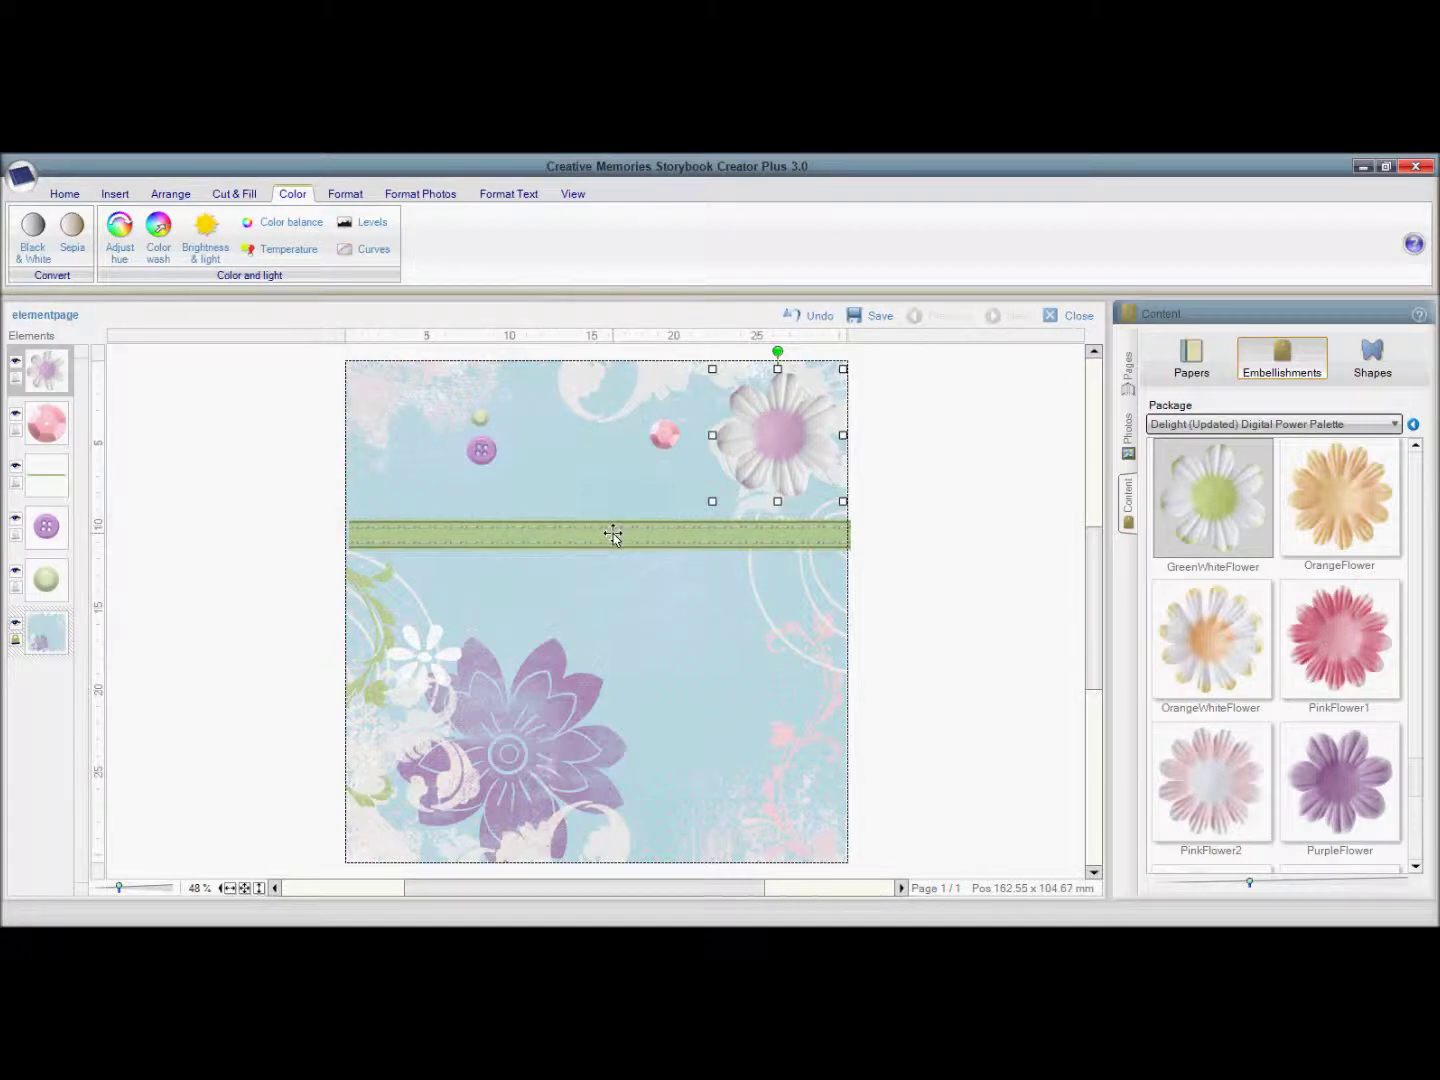
Step: Turn the ribbon pink with a sampled page hue of -8 and align it with the page edge
left_click(614, 536)
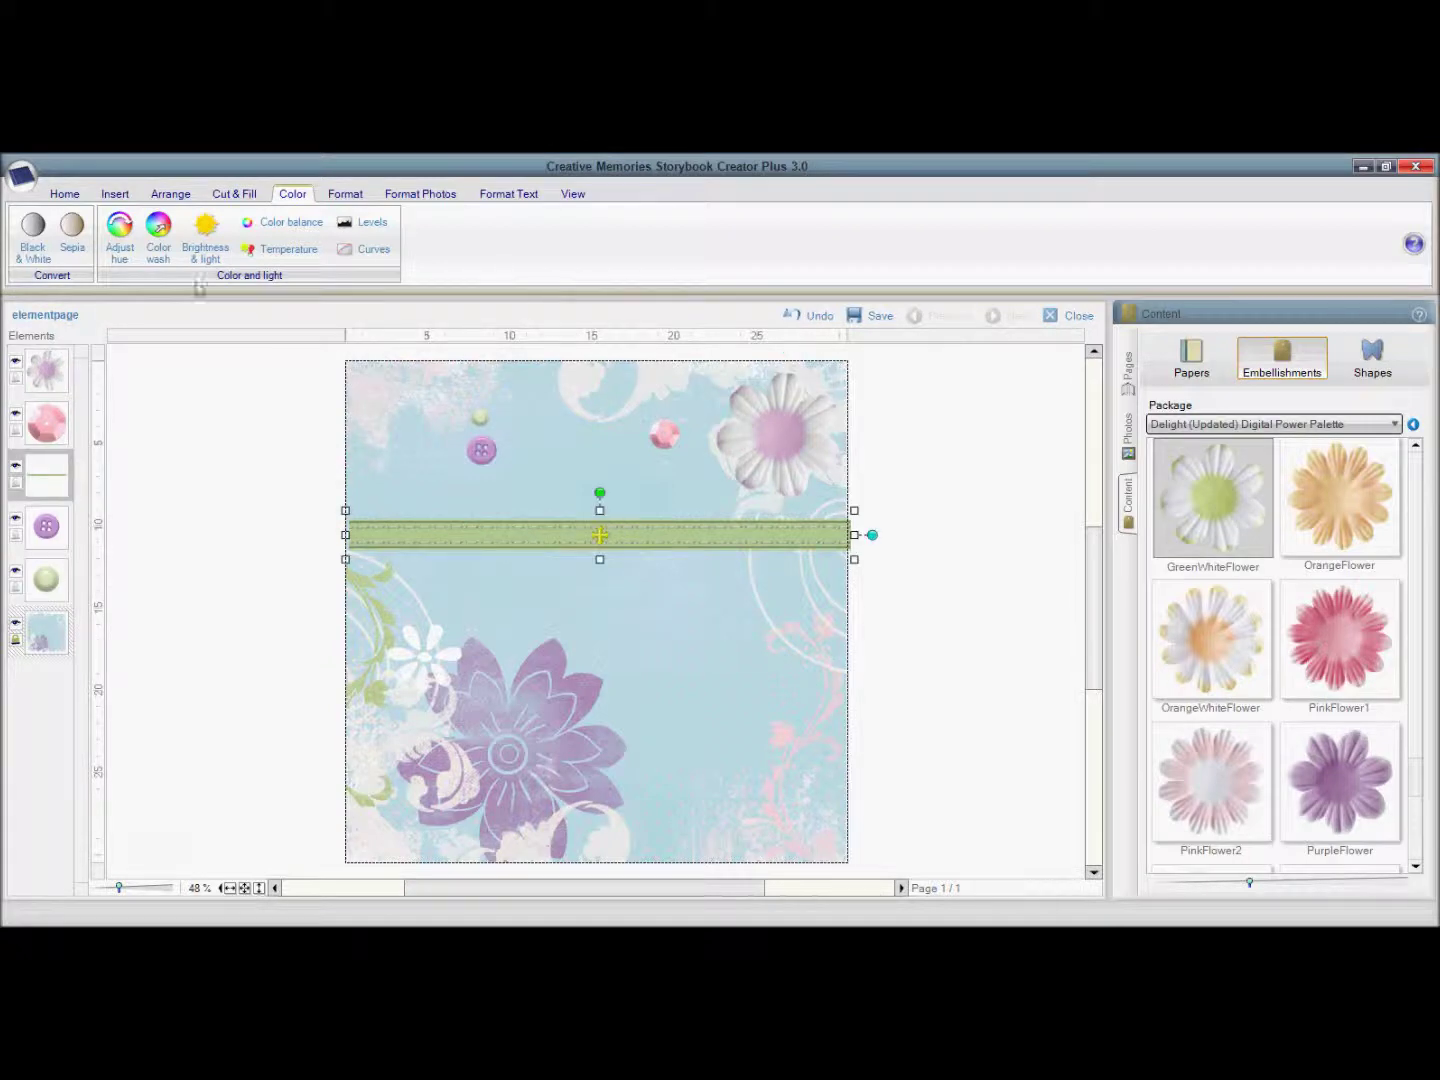
left_click(121, 232)
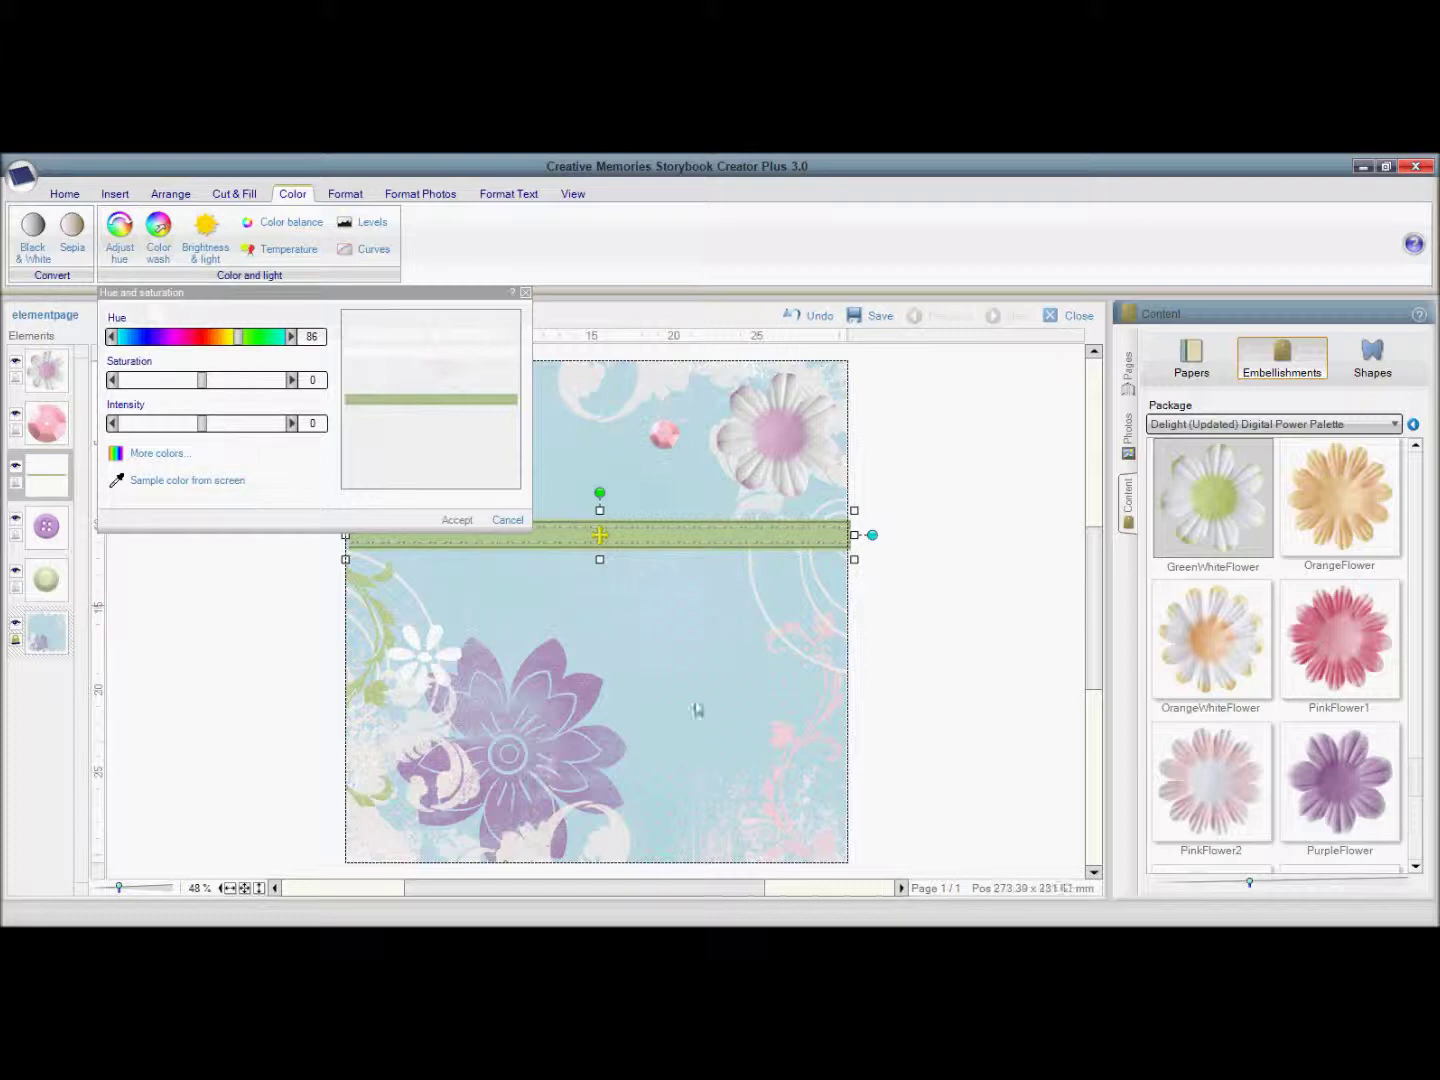
left_click(160, 481)
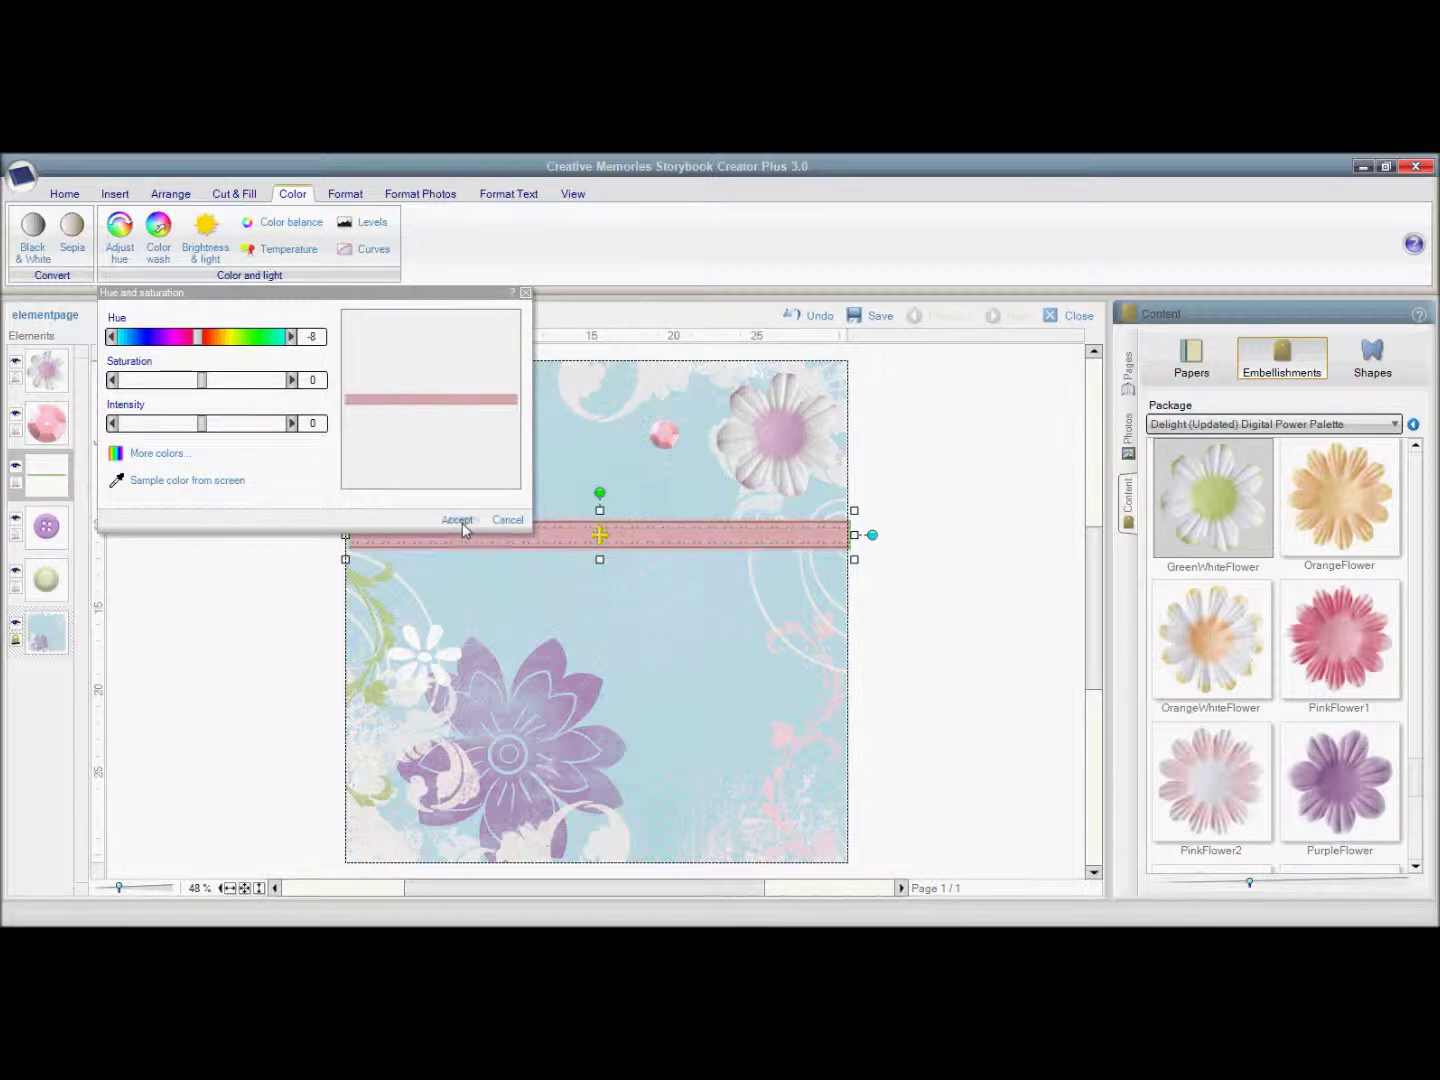
left_click(459, 521)
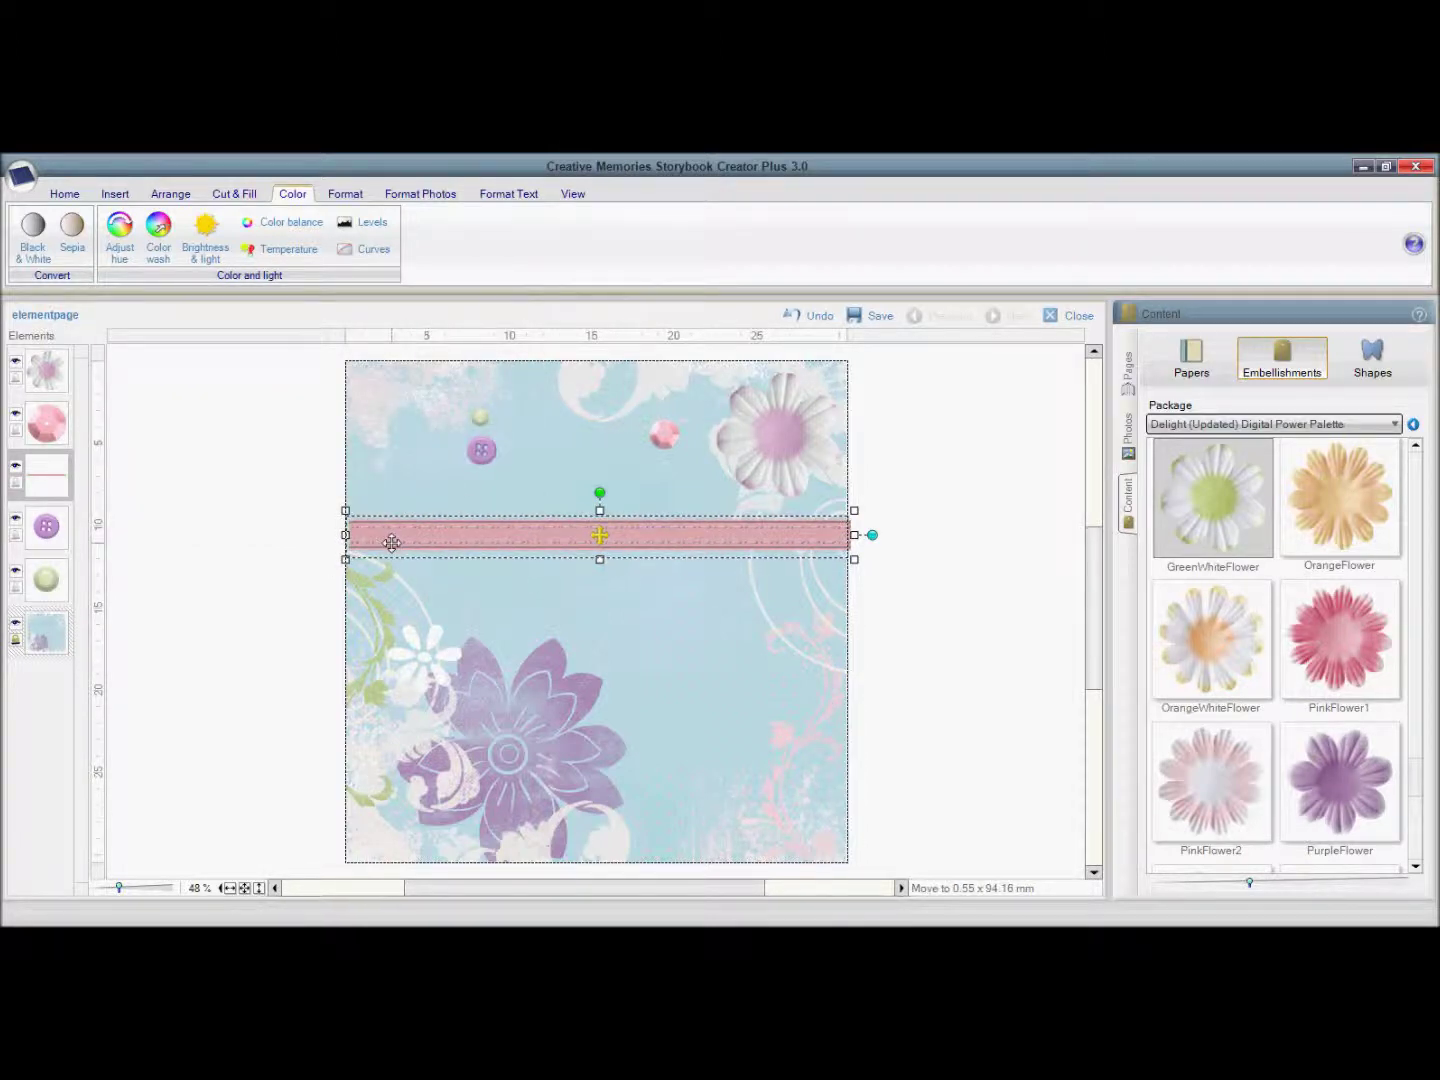
left_click_drag(392, 543, 388, 545)
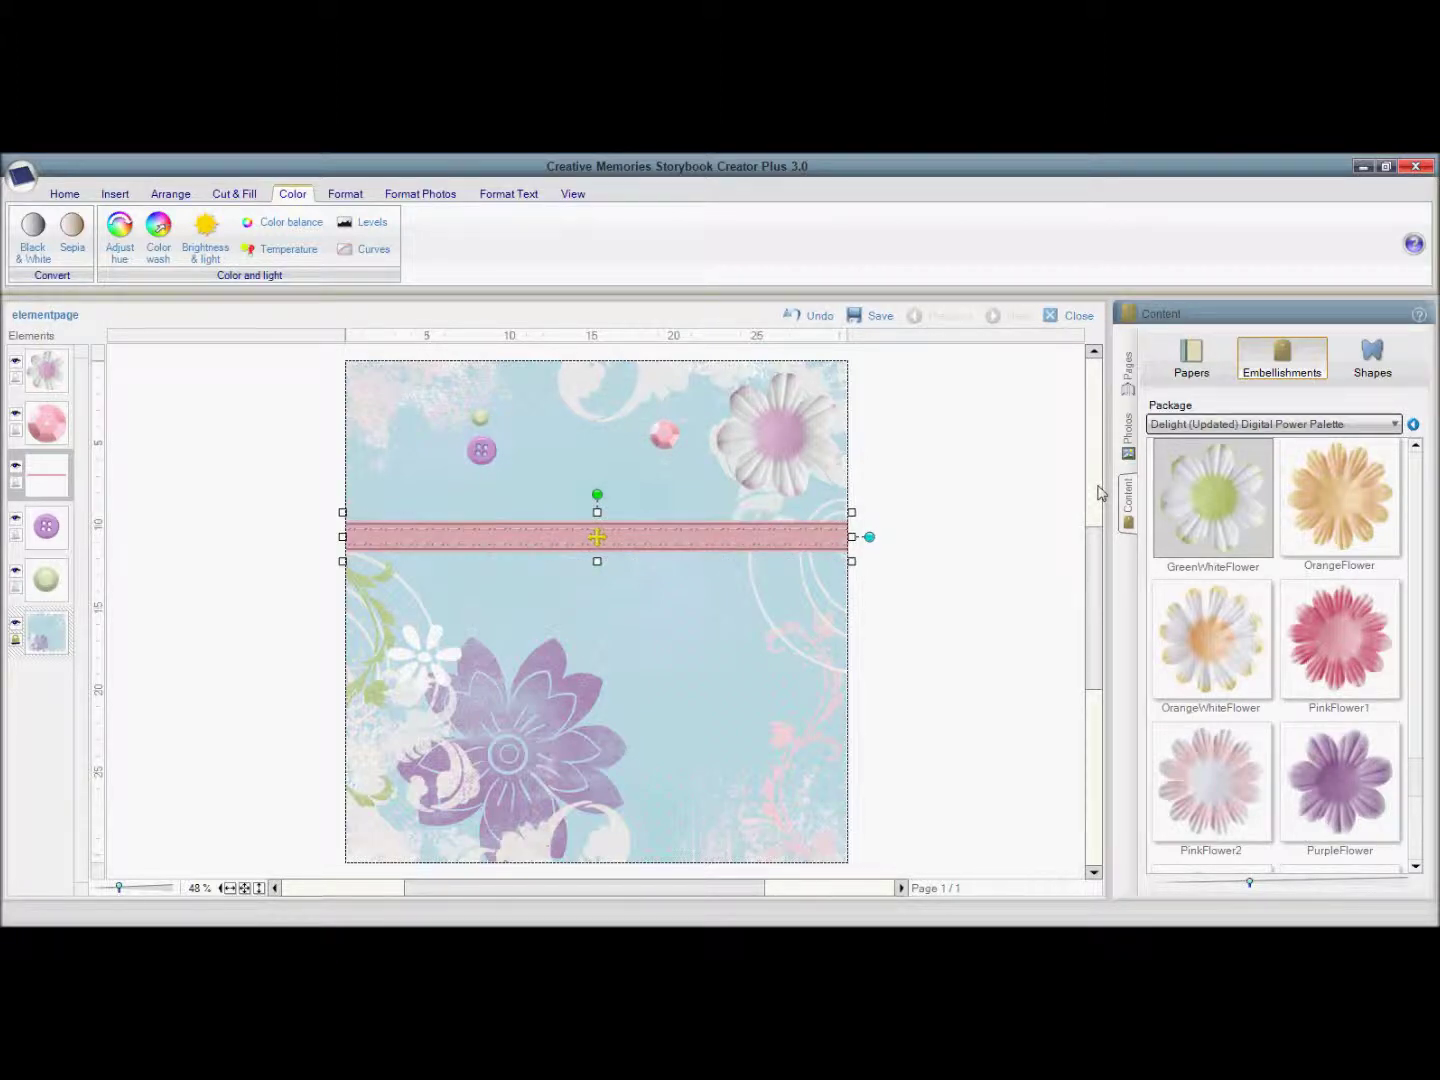